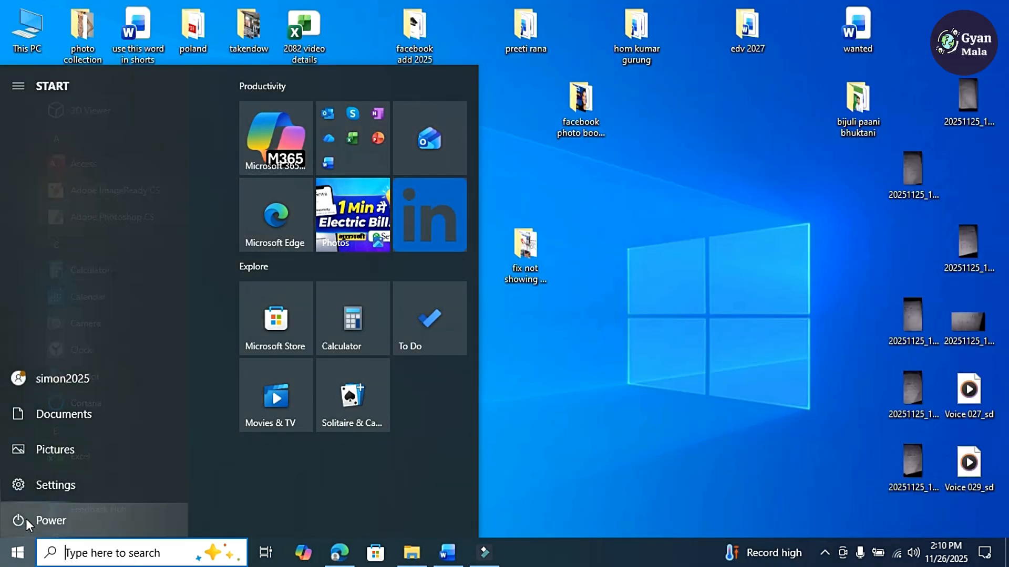
Launch Adobe Photoshop CS, postpone the product registration and dismiss the welcome screen.
{"action": "left_click_drag", "start_coordinate": [232, 130], "coordinate": [121, 149]}
{"action": "left_click", "coordinate": [121, 150]}
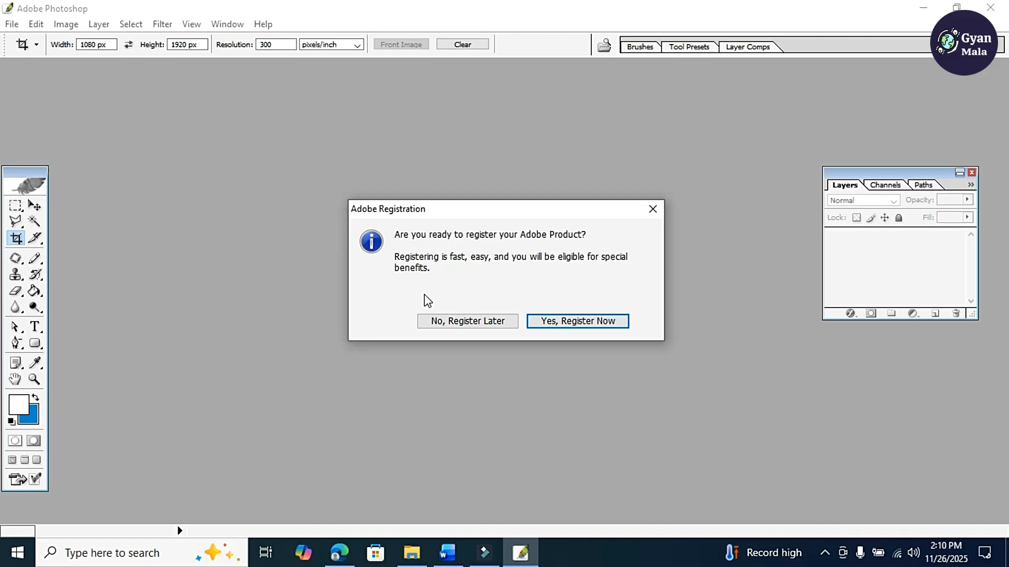
{"action": "left_click", "coordinate": [467, 322]}
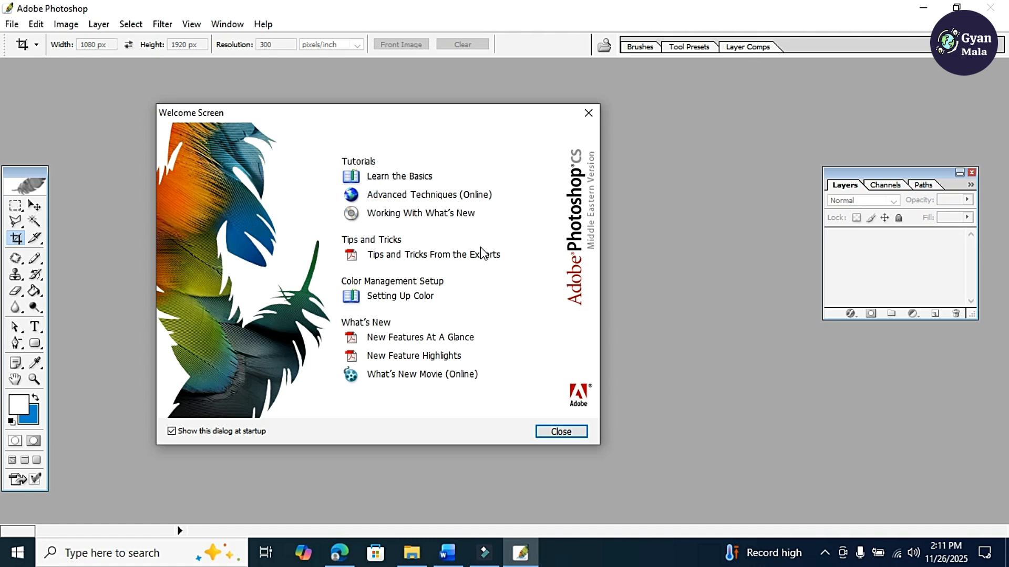
{"action": "left_click", "coordinate": [589, 118]}
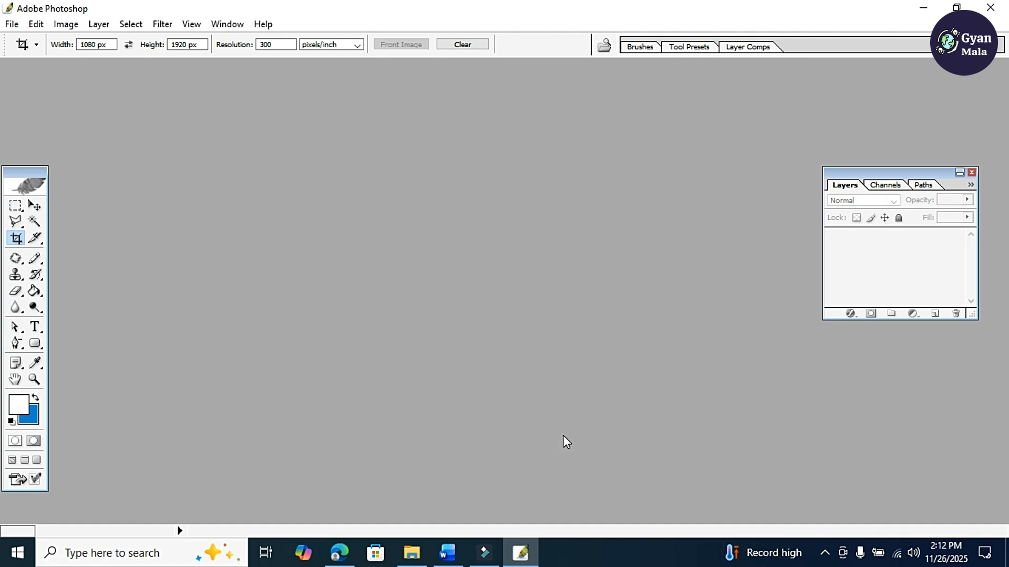
Reposition the floating toolbox away from the window edge and view the lasso and marquee tool variants.
{"action": "left_click_drag", "start_coordinate": [31, 175], "coordinate": [90, 123]}
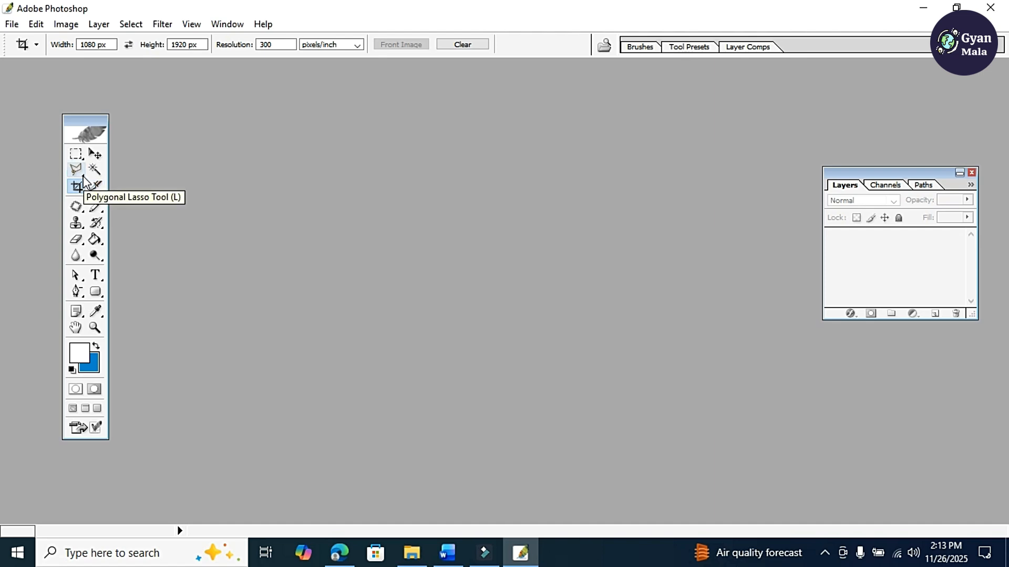
{"action": "left_click", "coordinate": [81, 173]}
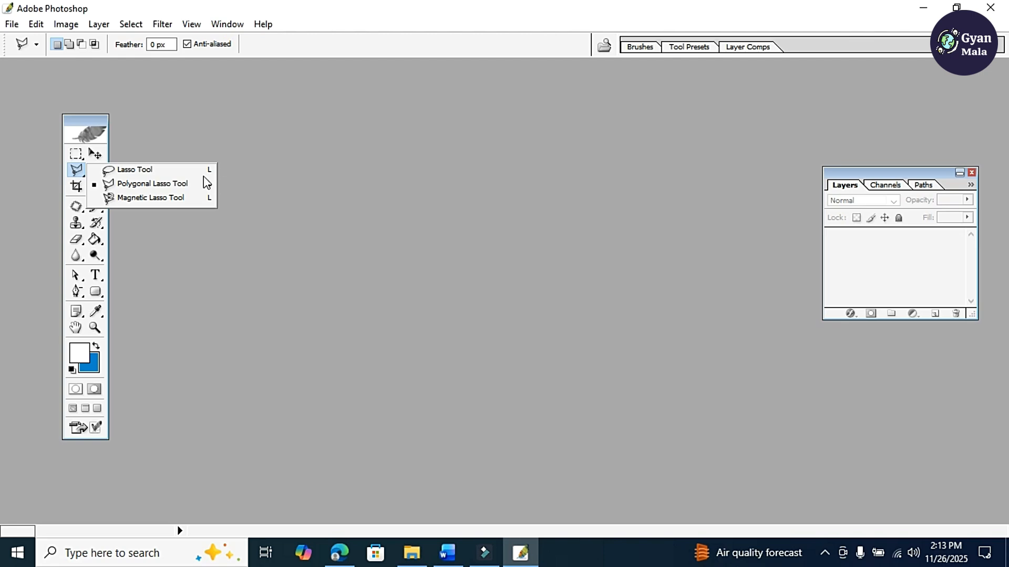
{"action": "left_click", "coordinate": [180, 169]}
{"action": "left_click", "coordinate": [76, 153]}
{"action": "left_click", "coordinate": [76, 153]}
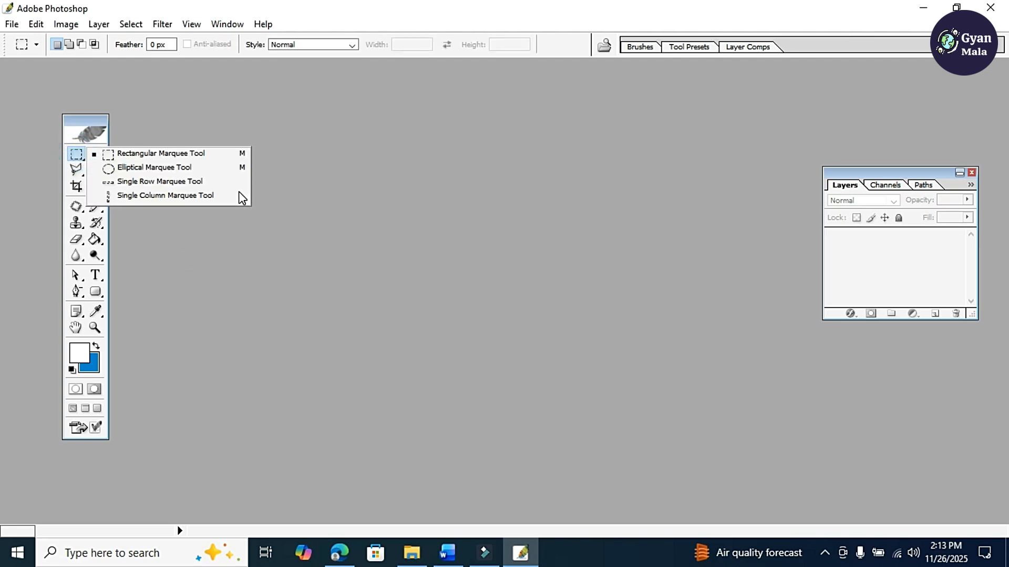
{"action": "left_click", "coordinate": [420, 211]}
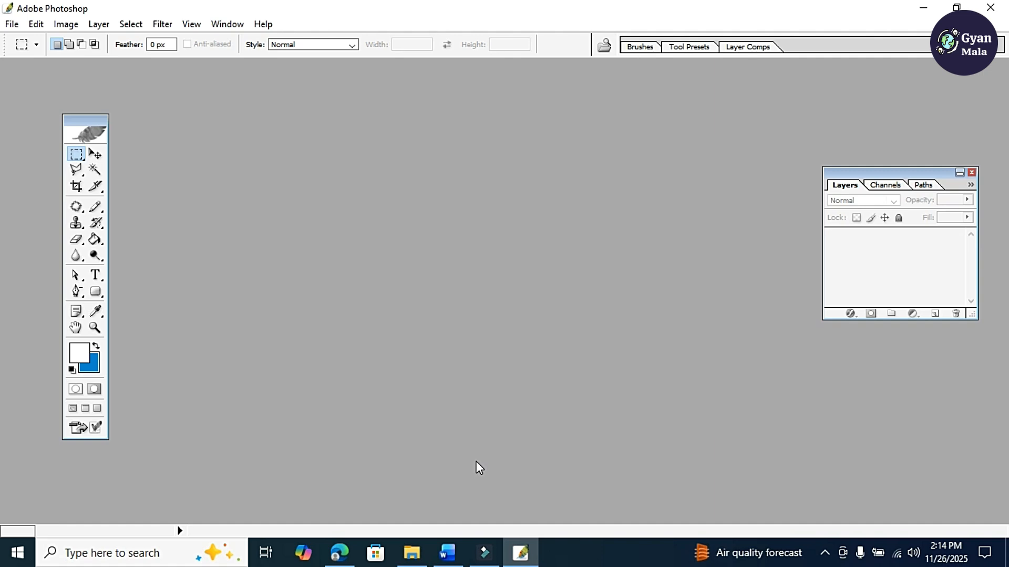
Open the image AA1PoLu2 from the photo collection folder on the desktop and maximize its document window.
{"action": "left_click", "coordinate": [12, 25]}
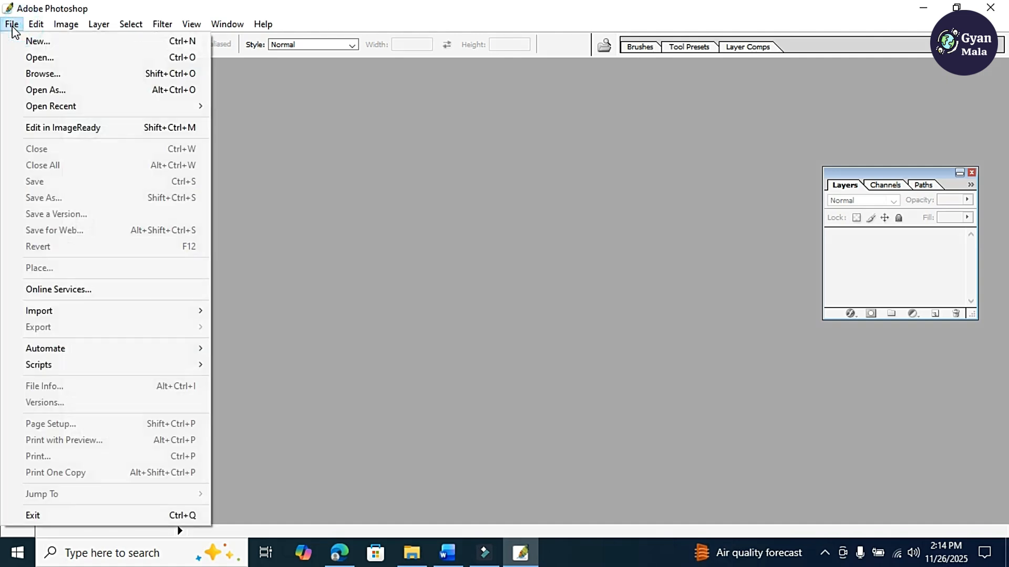
{"action": "left_click", "coordinate": [37, 58]}
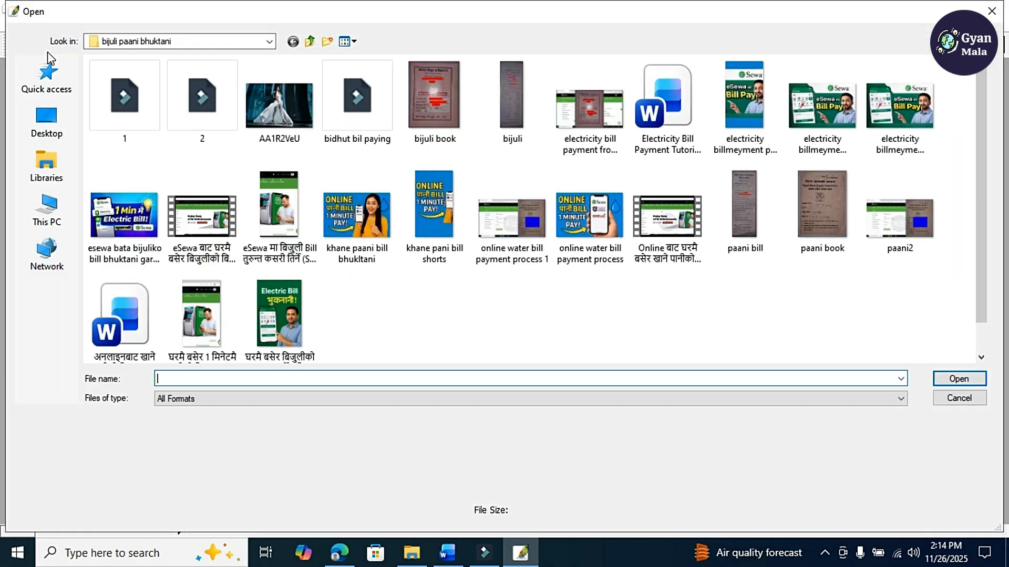
{"action": "left_click", "coordinate": [47, 120]}
{"action": "left_click", "coordinate": [665, 99]}
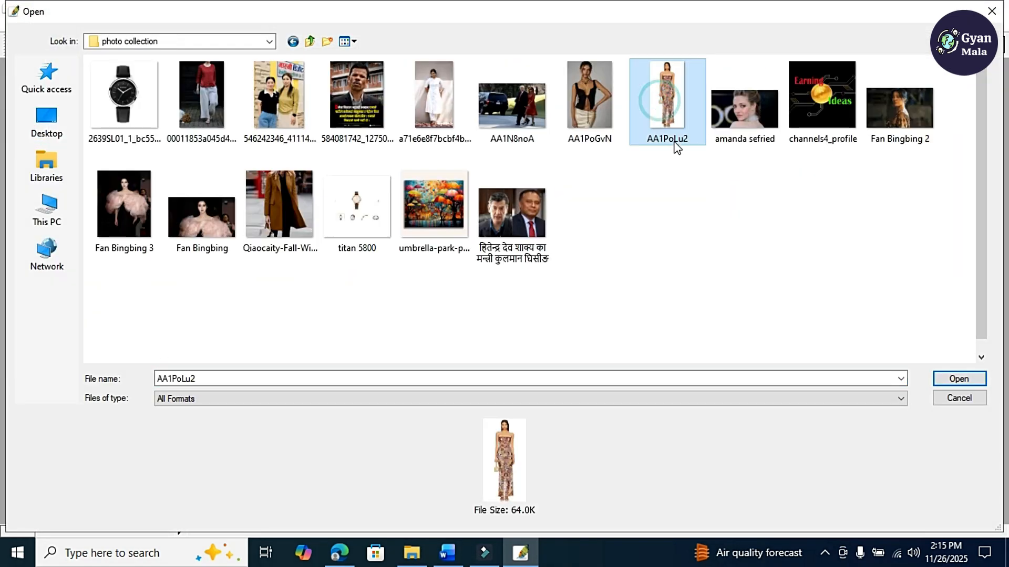
{"action": "left_click", "coordinate": [959, 378]}
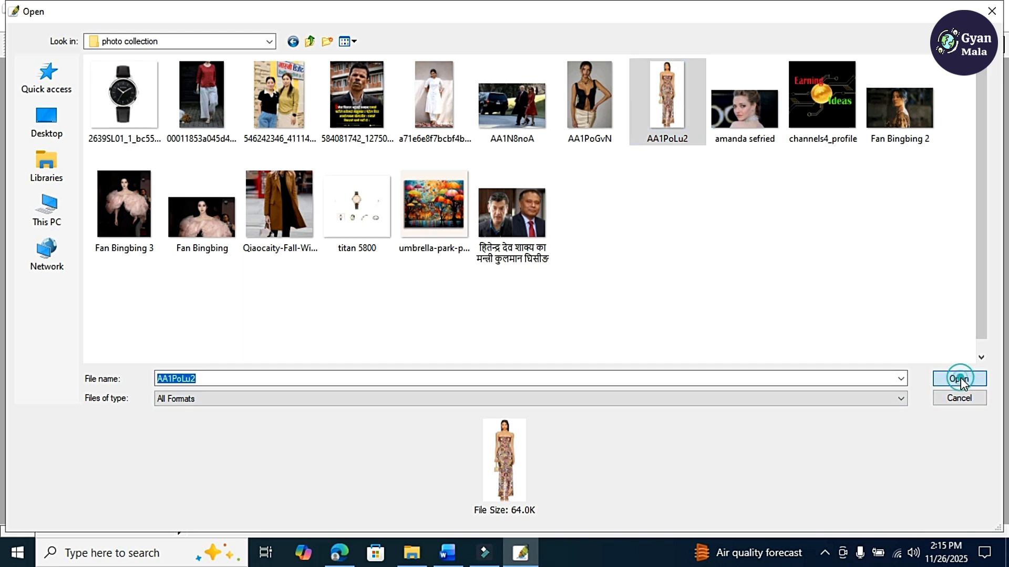
{"action": "left_click_drag", "start_coordinate": [69, 81], "coordinate": [230, 83]}
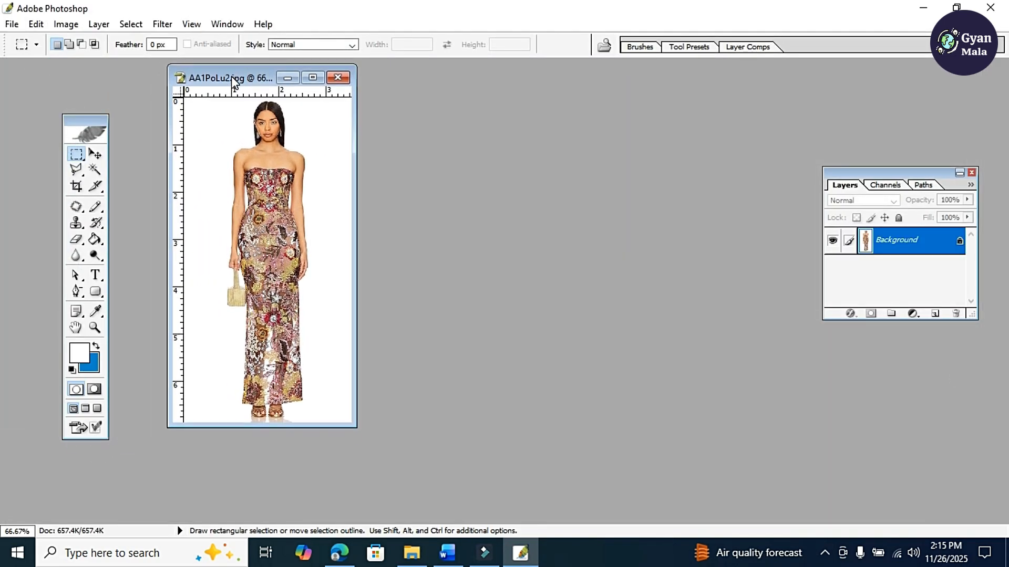
{"action": "left_click", "coordinate": [321, 82]}
Create a new document with the A4 preset and maximize its document window.
{"action": "left_click", "coordinate": [29, 25]}
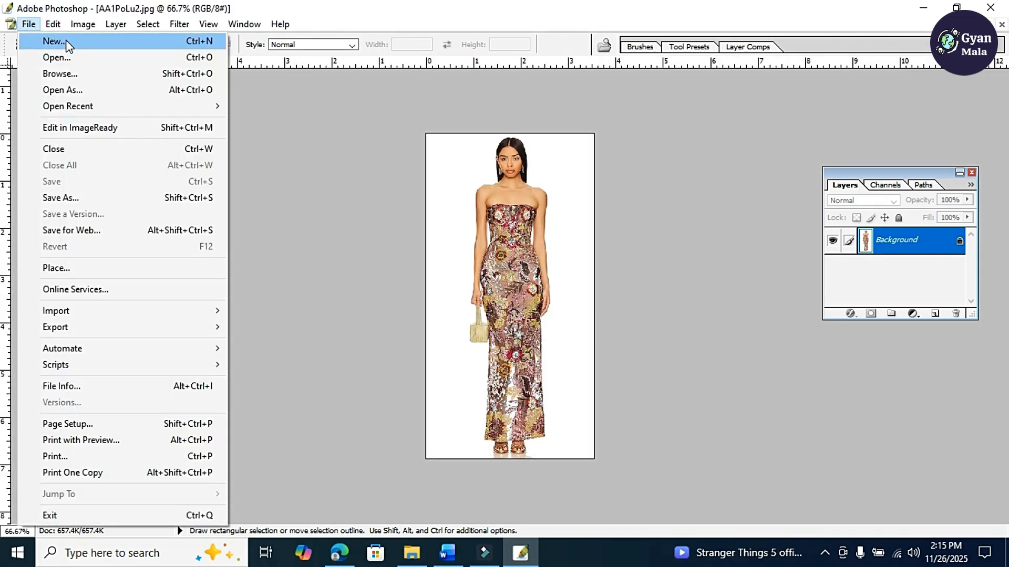
{"action": "left_click", "coordinate": [66, 44]}
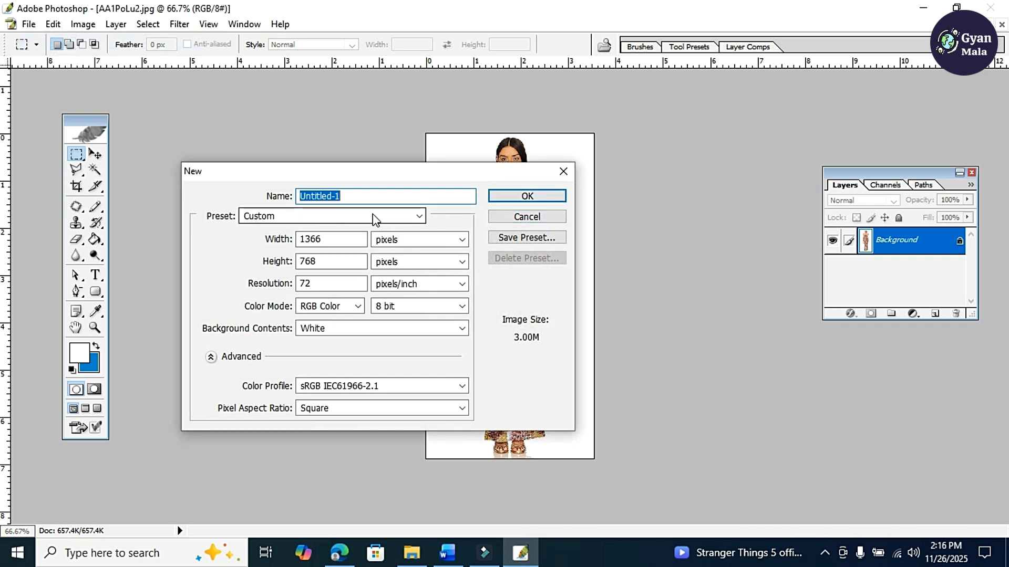
{"action": "left_click", "coordinate": [421, 217]}
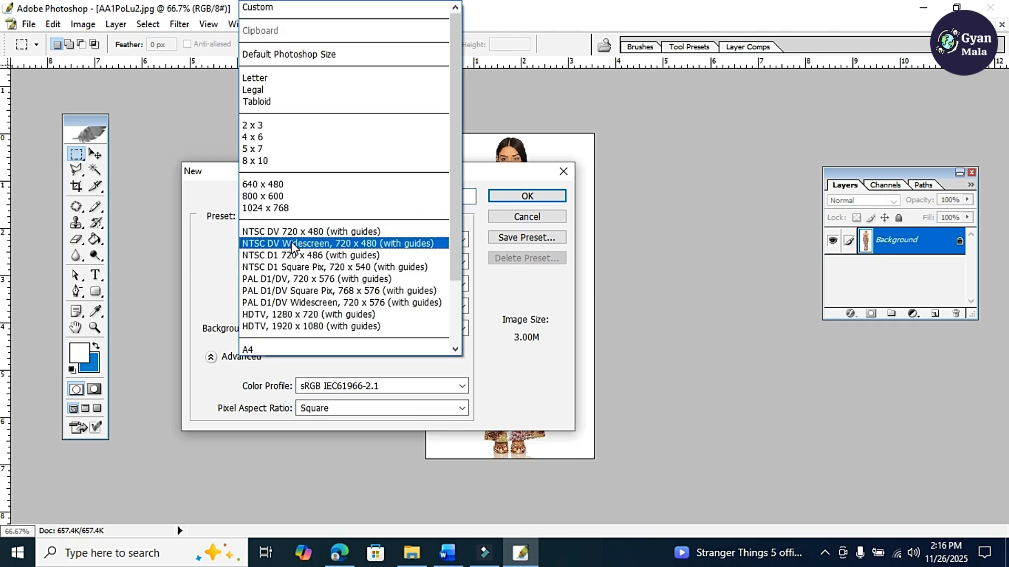
{"action": "left_click", "coordinate": [257, 349]}
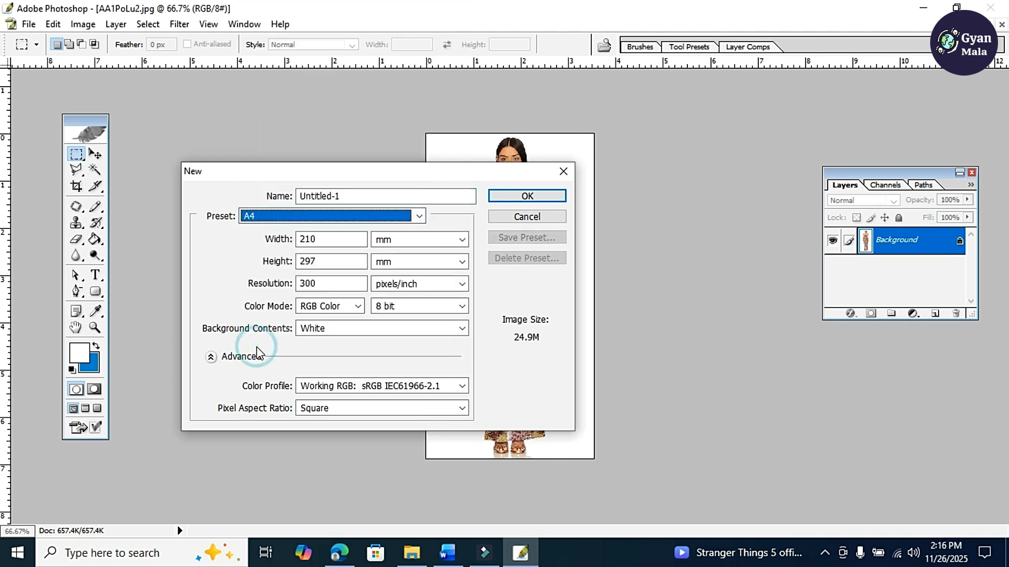
{"action": "left_click", "coordinate": [528, 196]}
{"action": "mouse_move", "coordinate": [148, 74]}
{"action": "left_mouse_down"}
{"action": "mouse_move", "coordinate": [210, 97]}
{"action": "mouse_move", "coordinate": [322, 100]}
{"action": "left_mouse_up"}
{"action": "double_click", "coordinate": [322, 99]}
Set the foreground color to dark blue 072B86.
{"action": "key", "text": "g"}
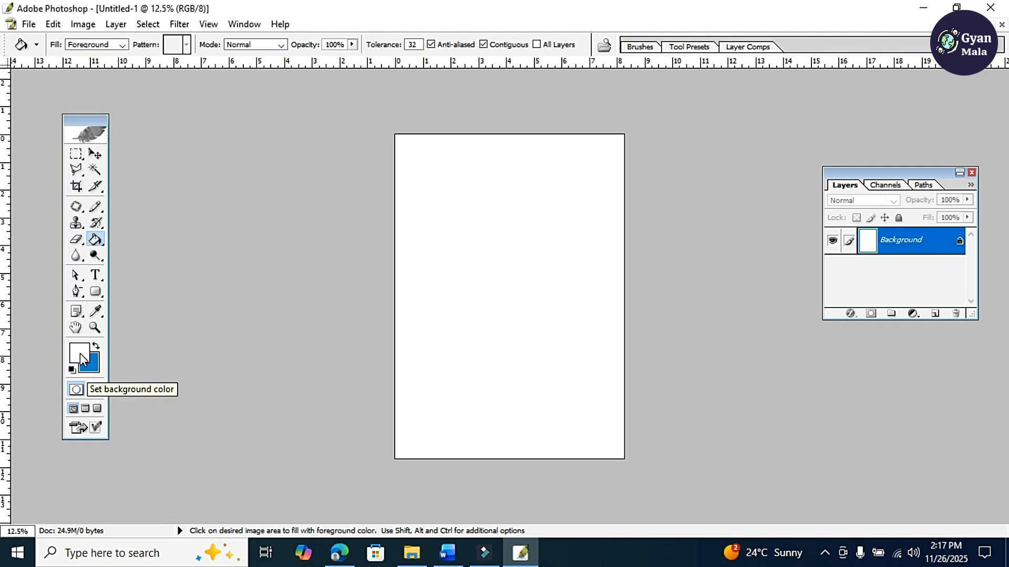
{"action": "left_click", "coordinate": [80, 354]}
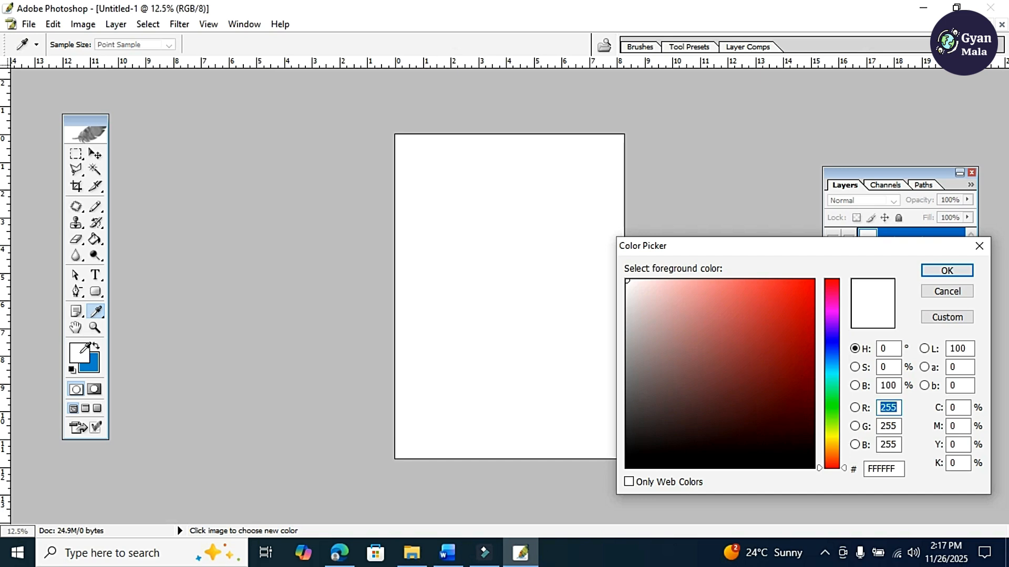
{"action": "left_click", "coordinate": [832, 386]}
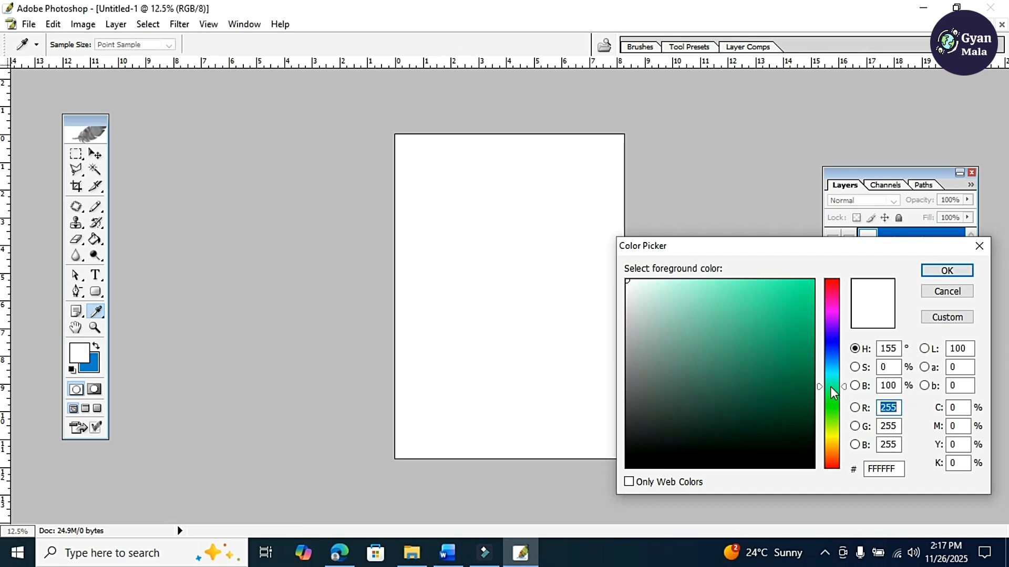
{"action": "left_click", "coordinate": [833, 352]}
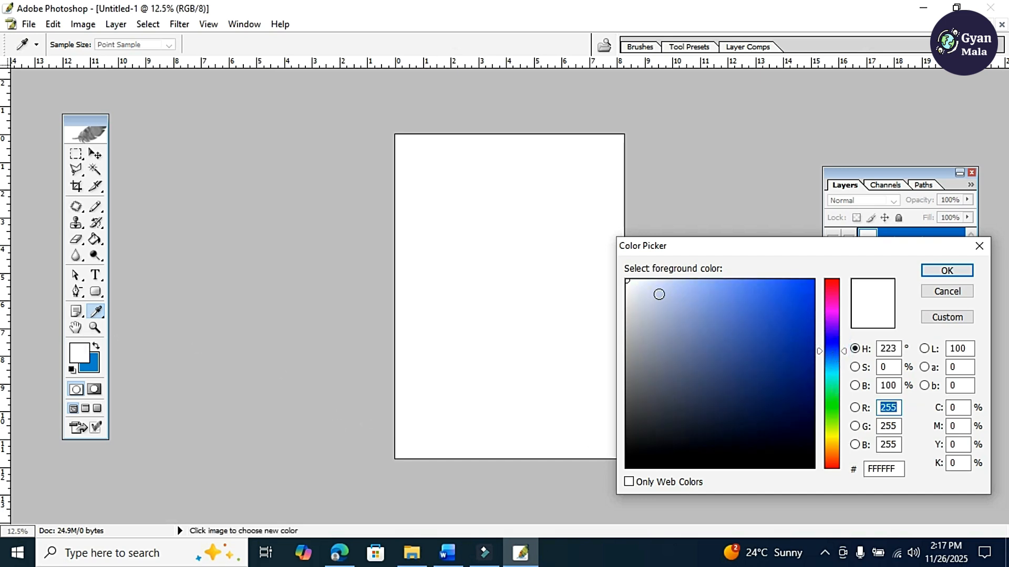
{"action": "left_click", "coordinate": [794, 319]}
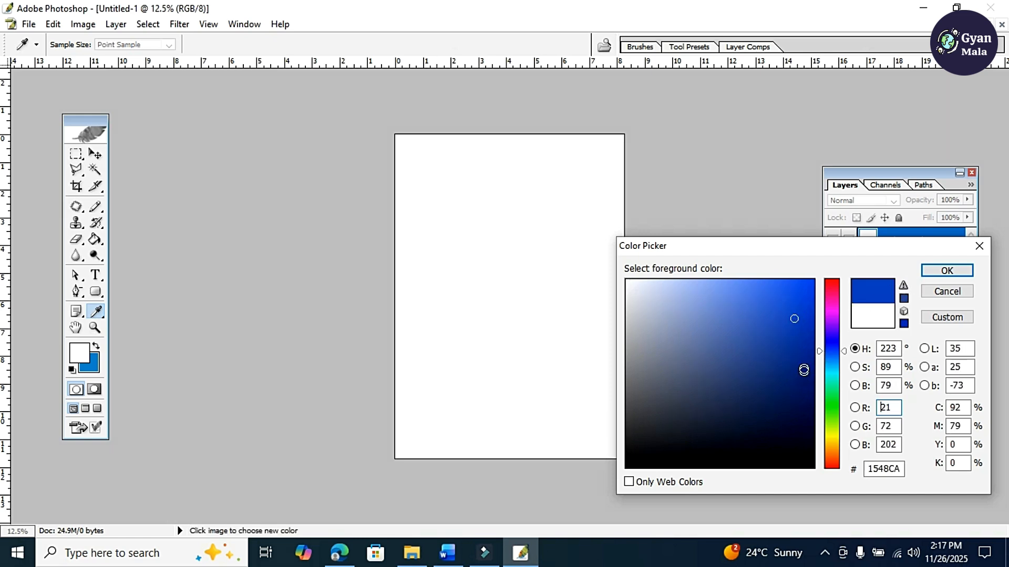
{"action": "left_click", "coordinate": [803, 369]}
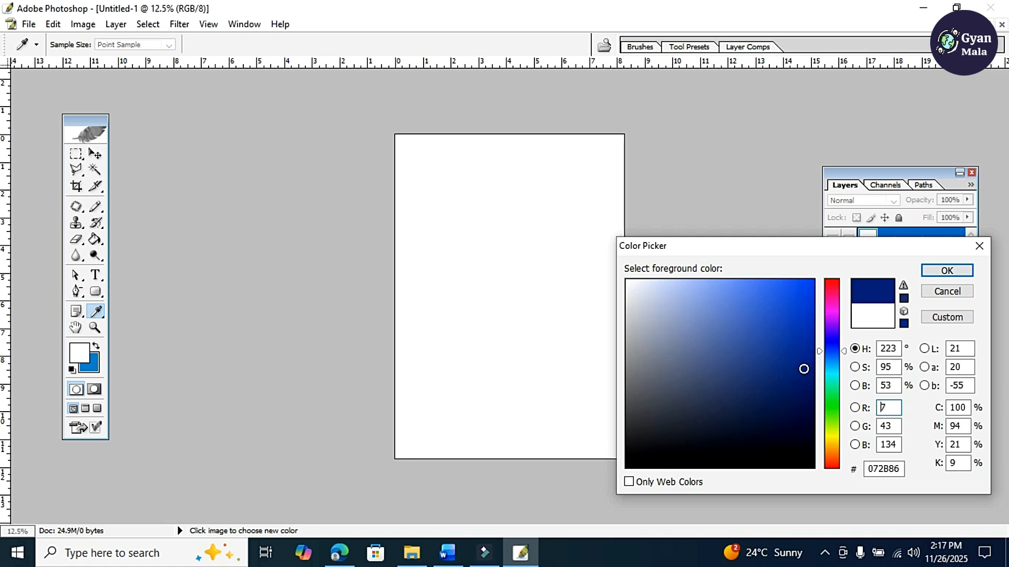
{"action": "left_click", "coordinate": [946, 270]}
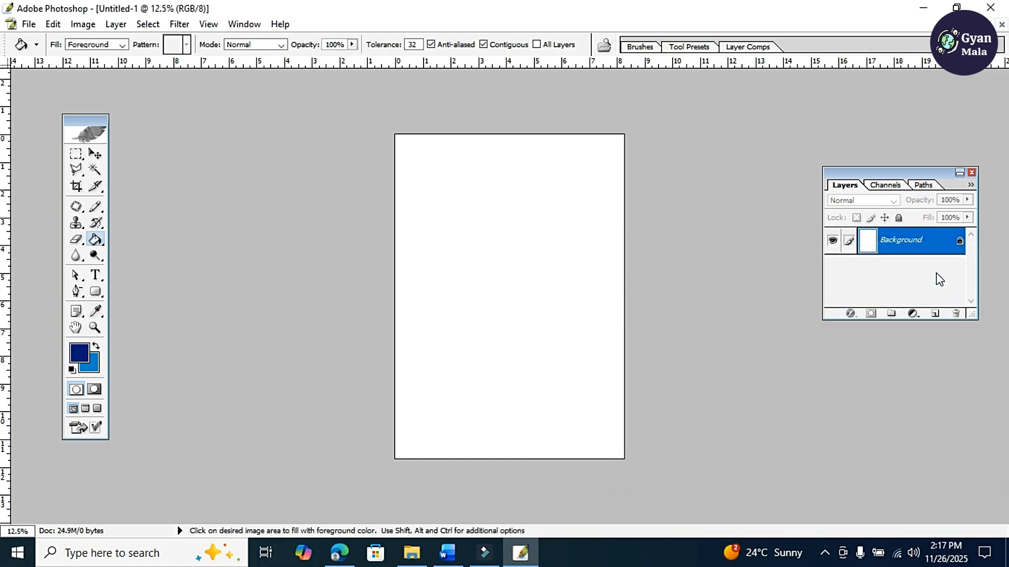
Fill the blank A4 page with the dark blue foreground color using the Paint Bucket Tool.
{"action": "left_click", "coordinate": [94, 240]}
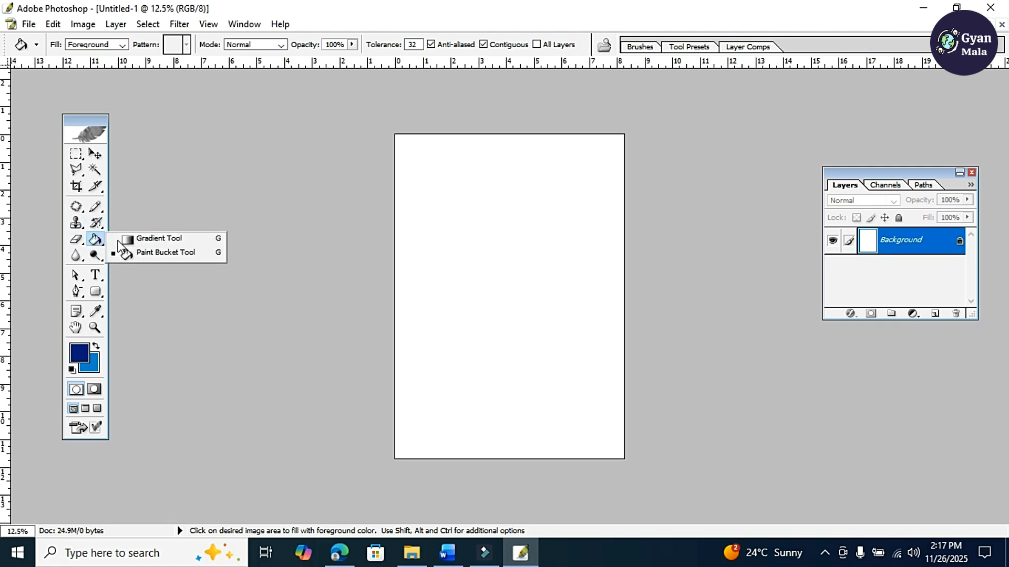
{"action": "left_click", "coordinate": [151, 254]}
{"action": "left_click", "coordinate": [436, 236]}
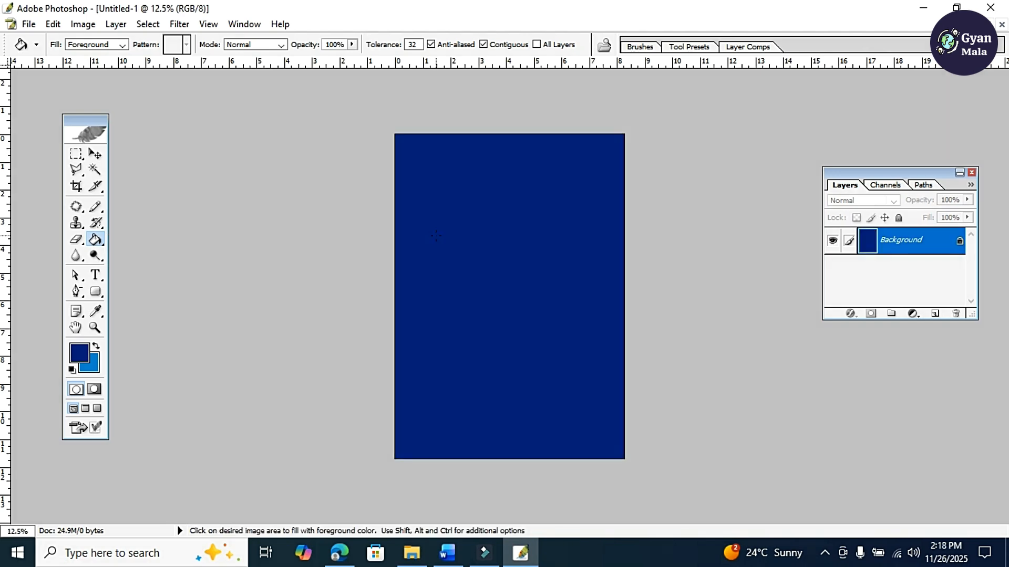
Switch to the AA1PoLu2 photo and select the woman's head and upper body with the Rectangular Marquee Tool.
{"action": "left_click", "coordinate": [992, 24]}
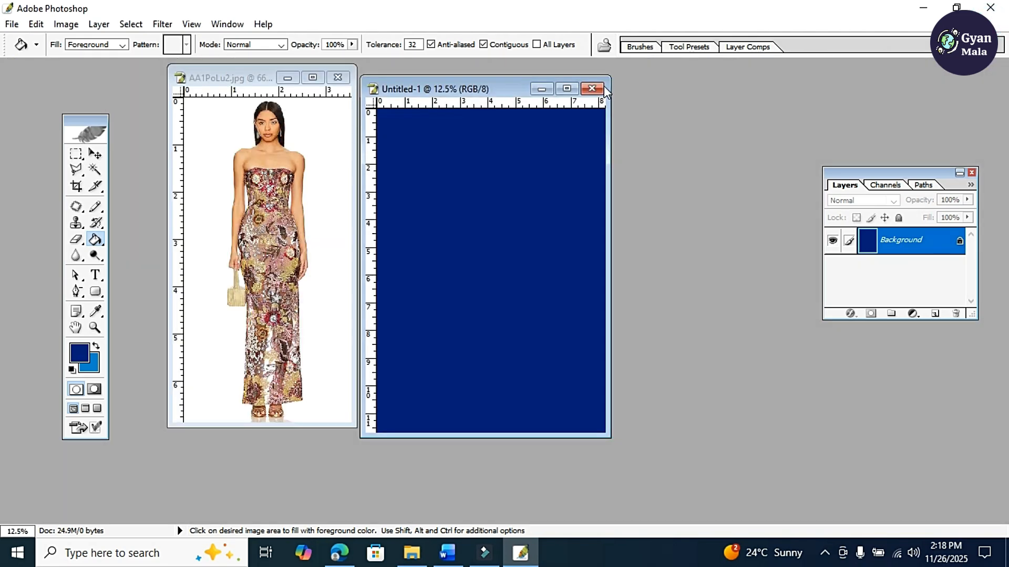
{"action": "double_click", "coordinate": [500, 90]}
{"action": "key", "text": "ctrl+Tab"}
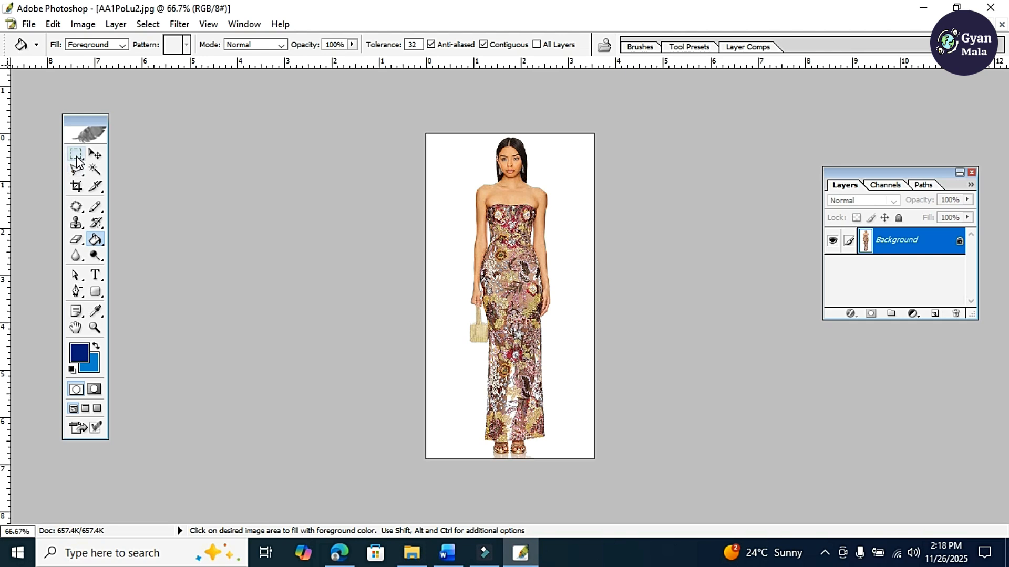
{"action": "left_click", "coordinate": [76, 155]}
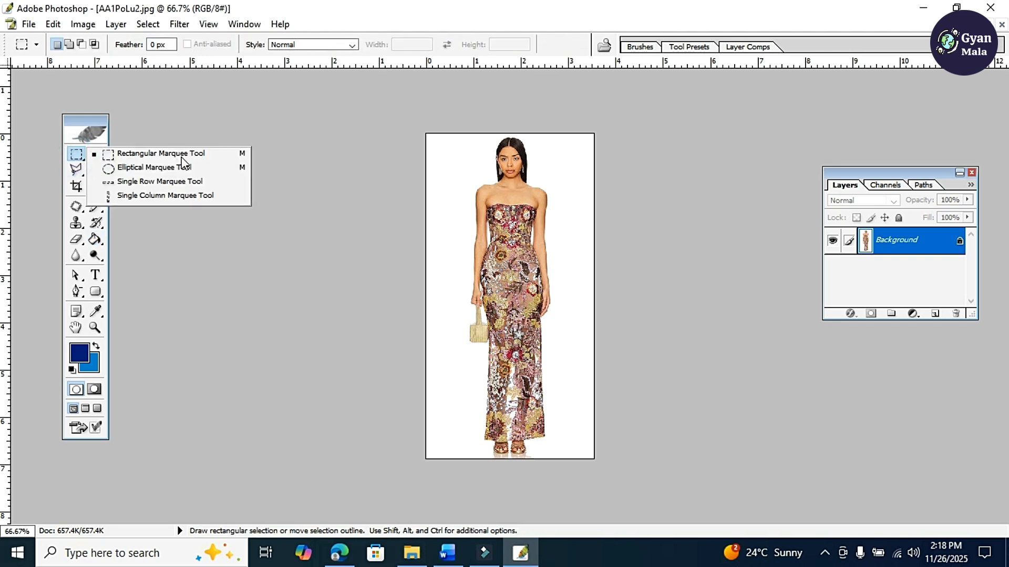
{"action": "left_click", "coordinate": [485, 132]}
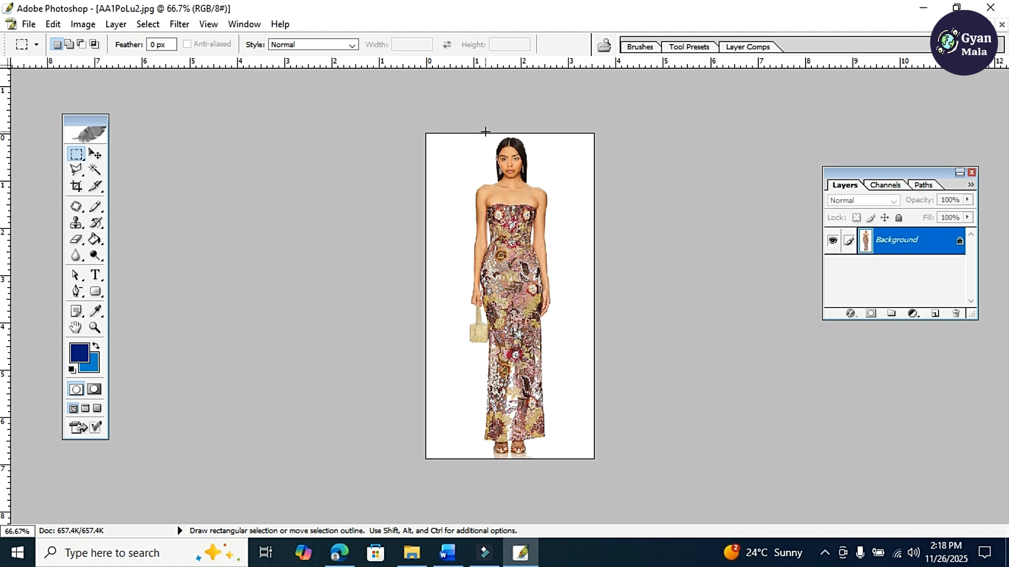
{"action": "left_click_drag", "start_coordinate": [460, 134], "coordinate": [563, 240]}
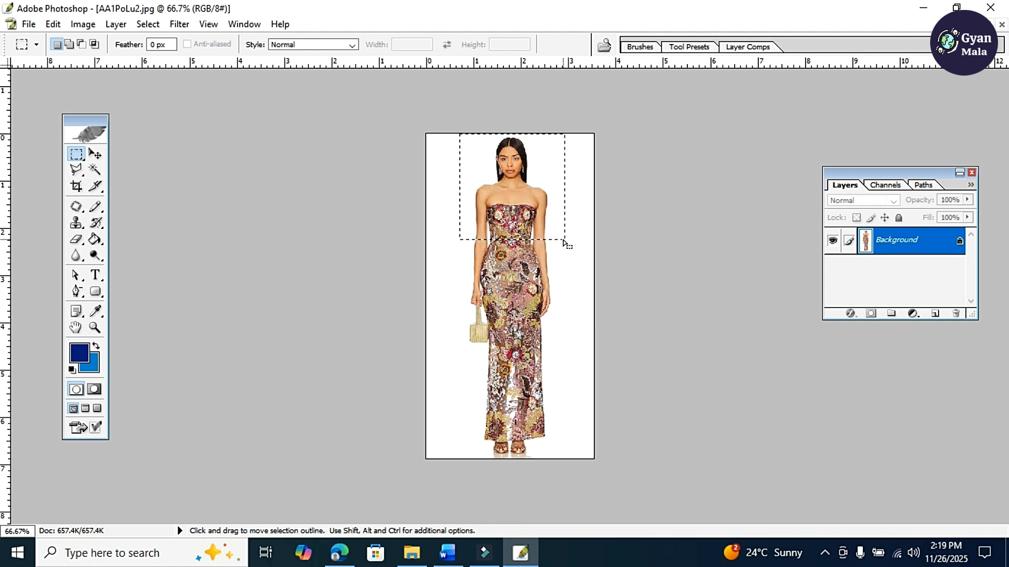
Move the selected photo area onto the blue A4 page, scale it to about 656% width and 540% height, and position it in the page's upper half.
{"action": "key", "text": "v"}
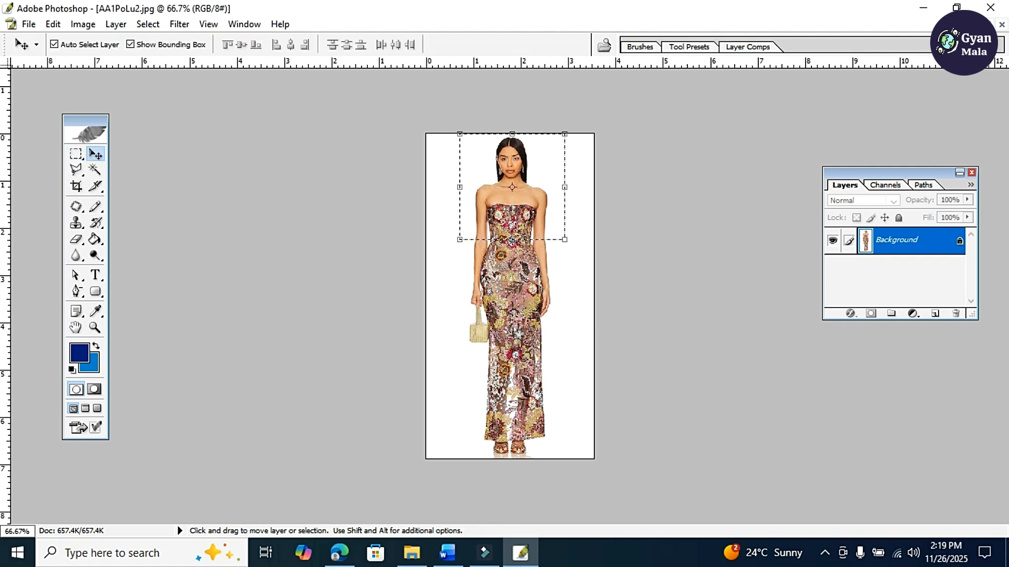
{"action": "left_click", "coordinate": [988, 24]}
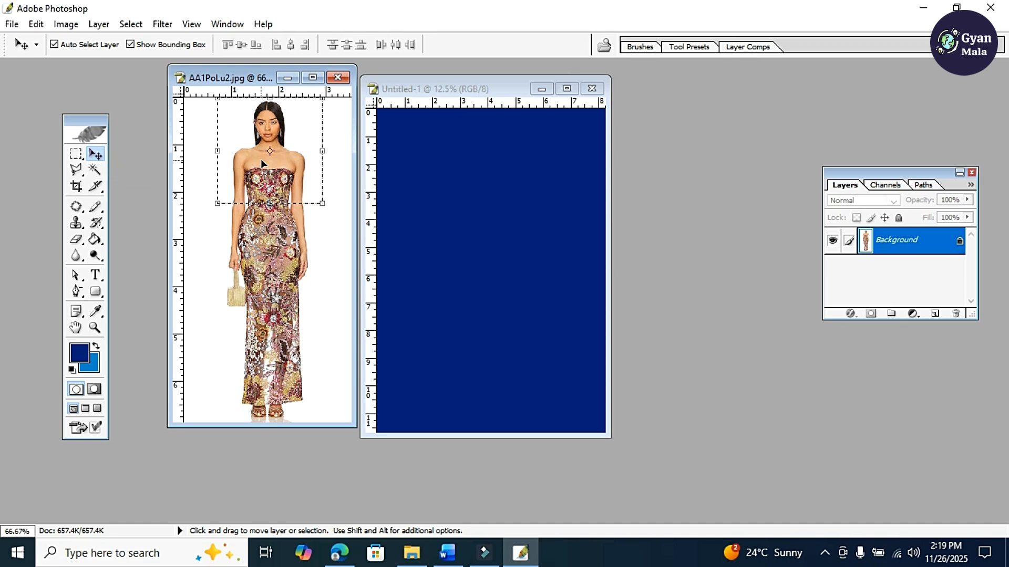
{"action": "left_click", "coordinate": [285, 155]}
{"action": "left_click_drag", "start_coordinate": [285, 154], "coordinate": [575, 313]}
{"action": "key", "text": "ctrl+t"}
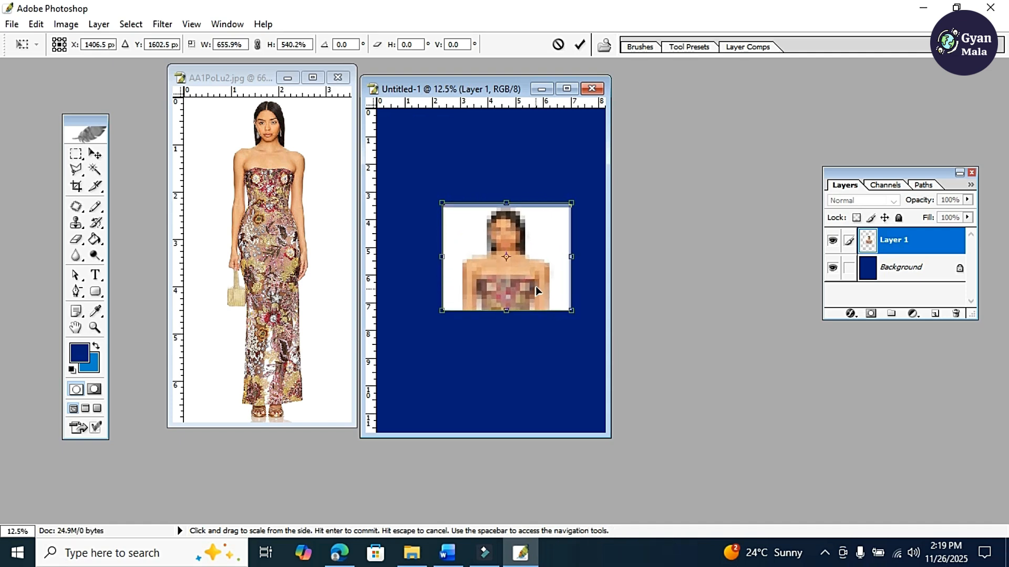
{"action": "key", "text": "Return"}
{"action": "left_click_drag", "start_coordinate": [534, 270], "coordinate": [516, 235]}
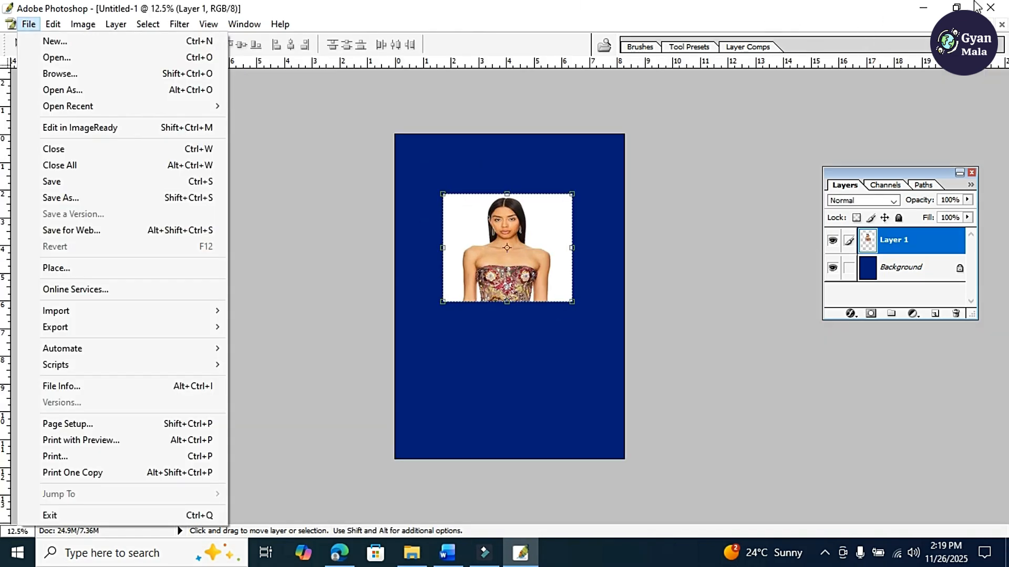
Minimize the Photoshop window to return to the desktop.
{"action": "left_click", "coordinate": [925, 5]}
{"action": "left_click", "coordinate": [925, 6]}
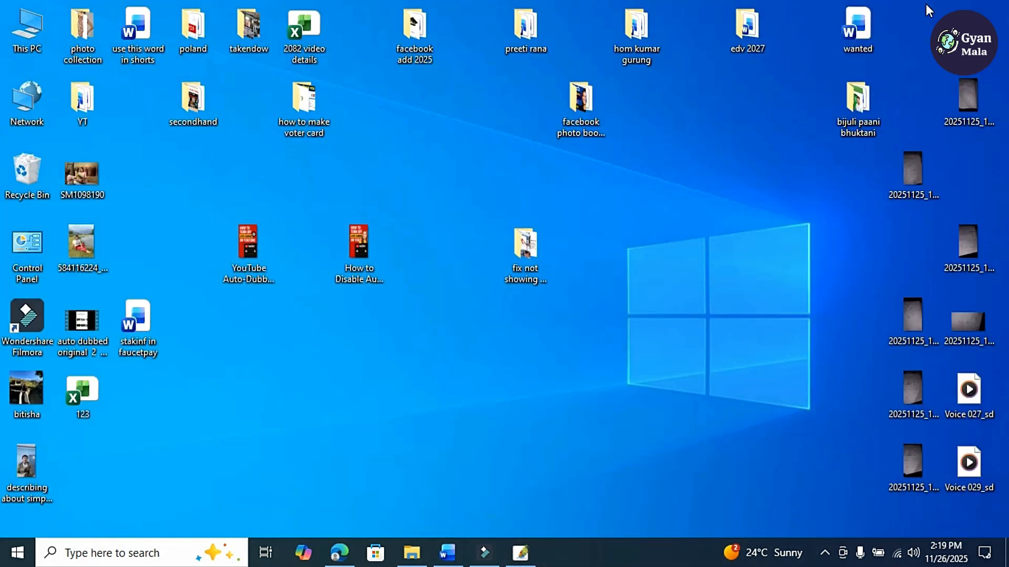
Create a new folder named photoshop on the desktop.
{"action": "right_click", "coordinate": [609, 169]}
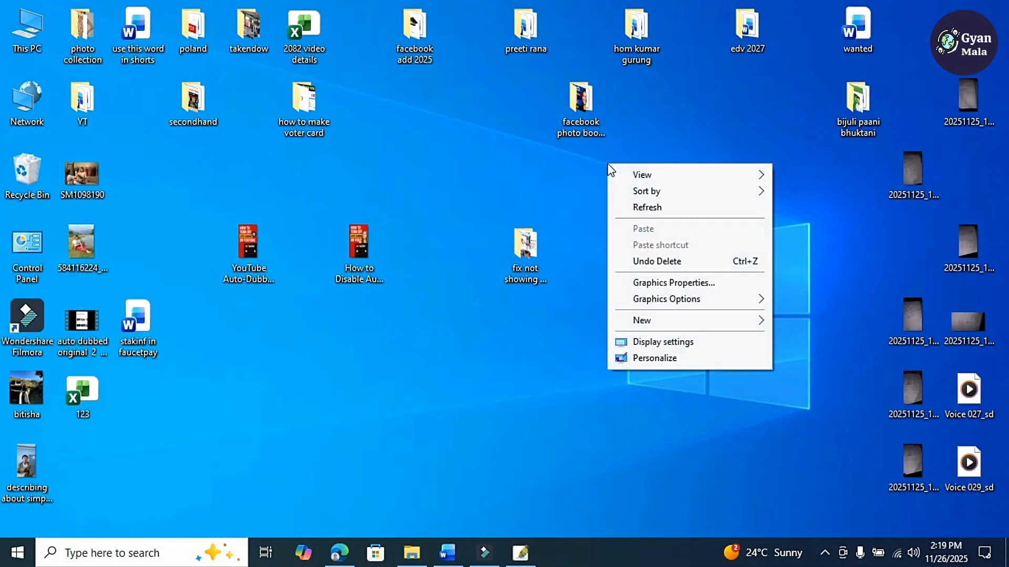
{"action": "left_click", "coordinate": [632, 323]}
{"action": "left_click", "coordinate": [815, 322]}
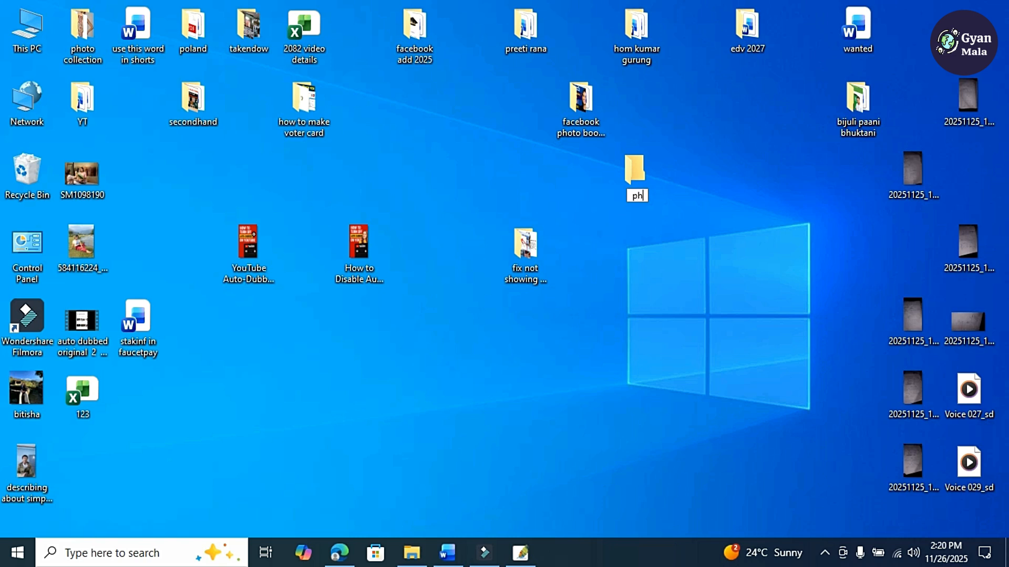
Switch to Photoshop and save the A4 page in the desktop's photoshop folder as a PSD named "p1 marquee tool practise", with Maximize compatibility enabled.
{"action": "left_click", "coordinate": [519, 557]}
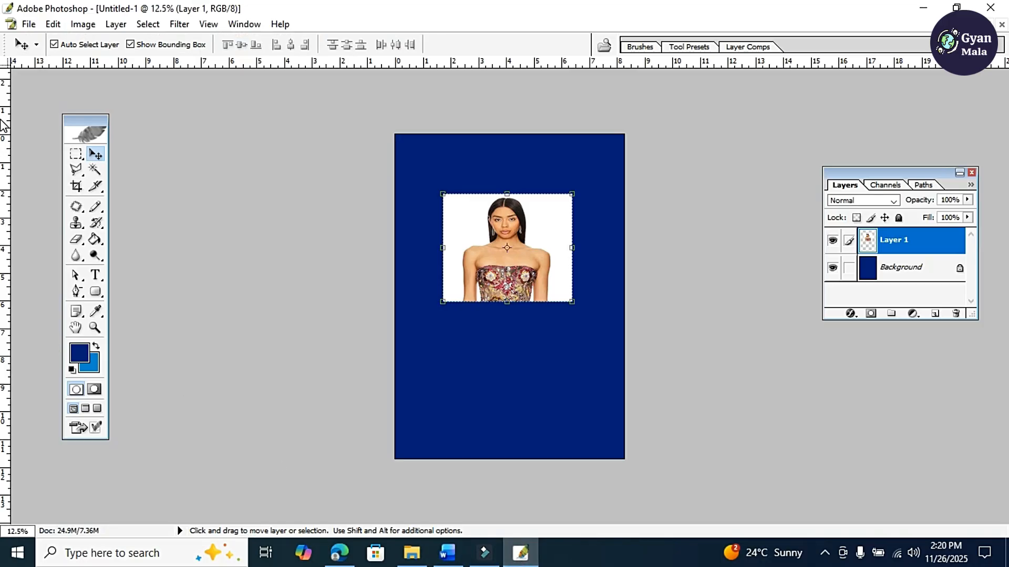
{"action": "left_click", "coordinate": [25, 24]}
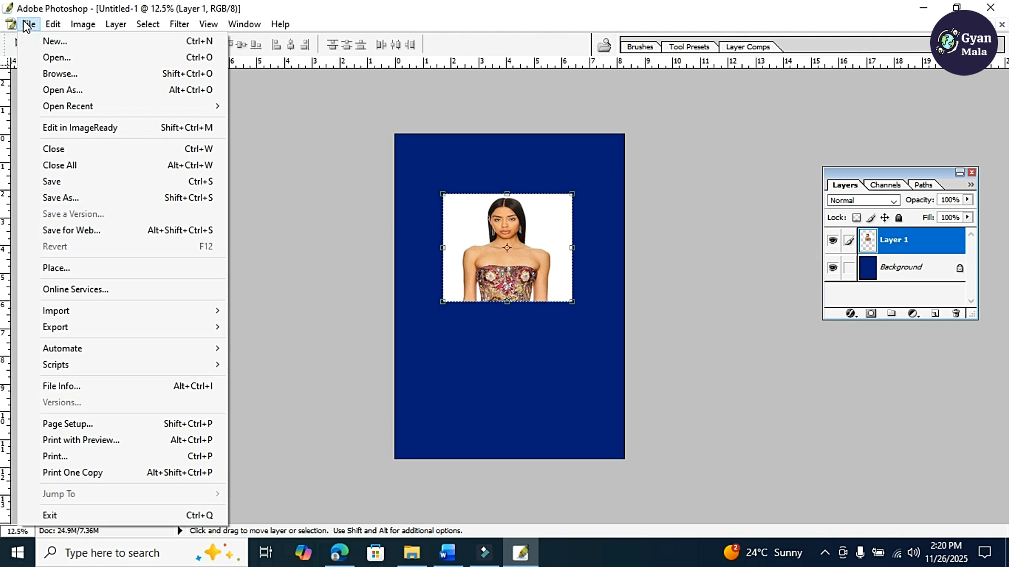
{"action": "left_click", "coordinate": [62, 198]}
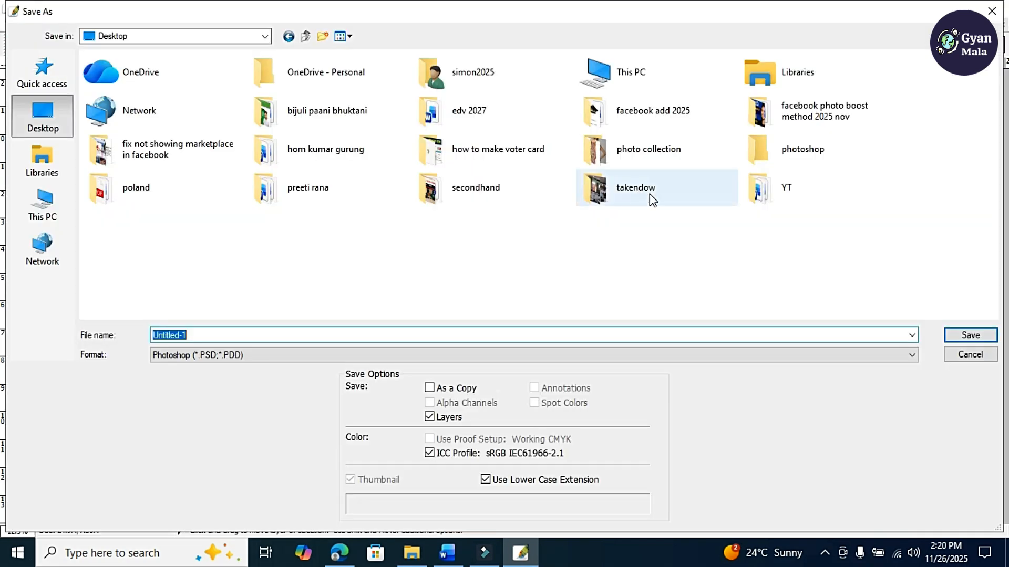
{"action": "double_click", "coordinate": [782, 156]}
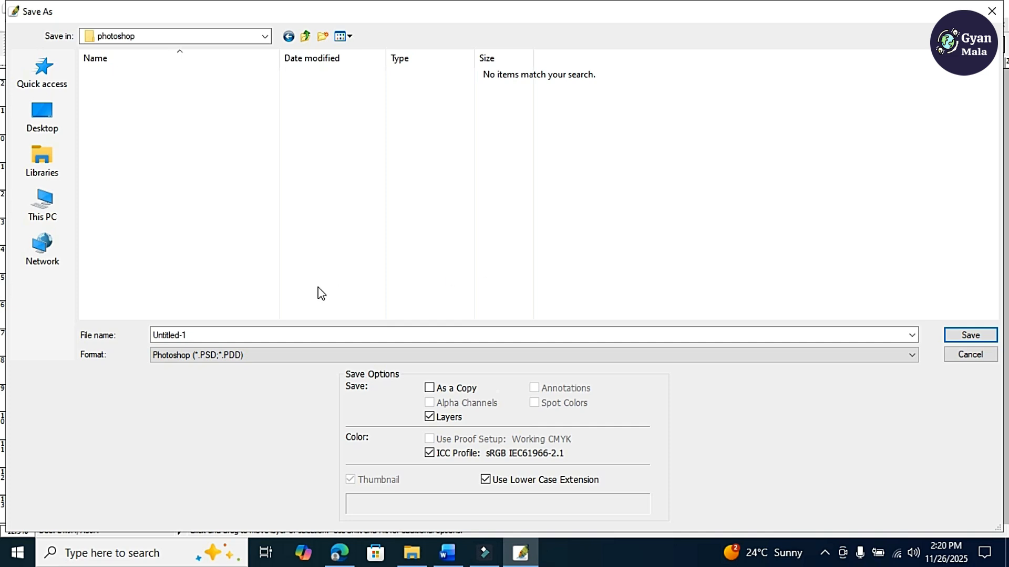
{"action": "double_click", "coordinate": [202, 334]}
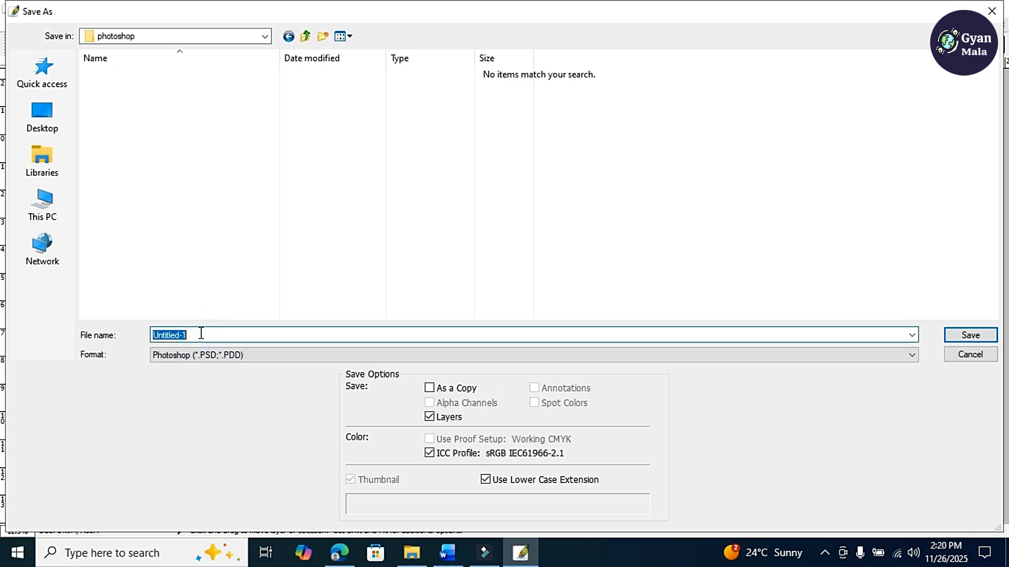
{"action": "type", "text": "p1 marquee tool practise"}
{"action": "left_click", "coordinate": [247, 355]}
{"action": "left_click", "coordinate": [247, 355]}
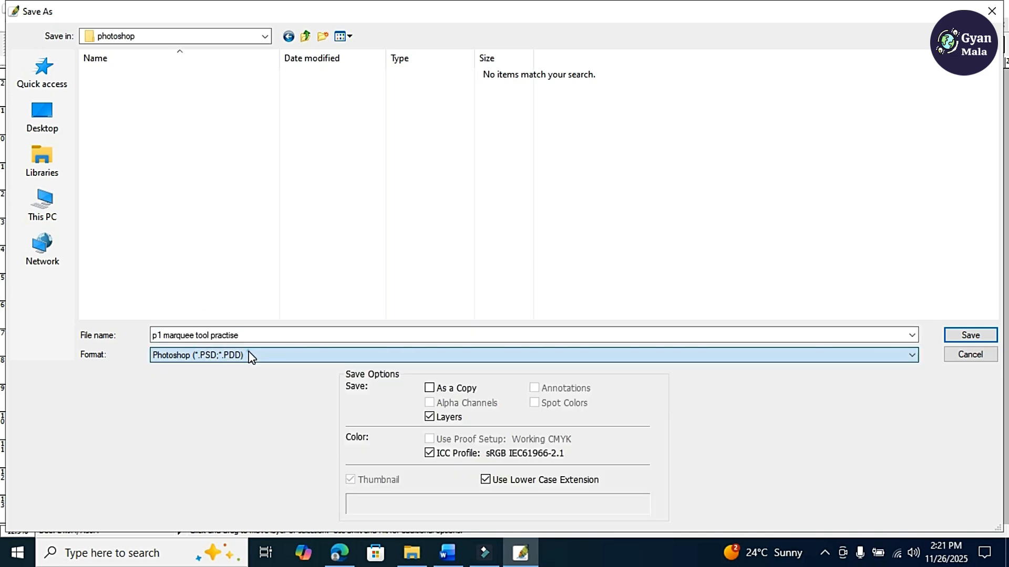
{"action": "left_click", "coordinate": [976, 334]}
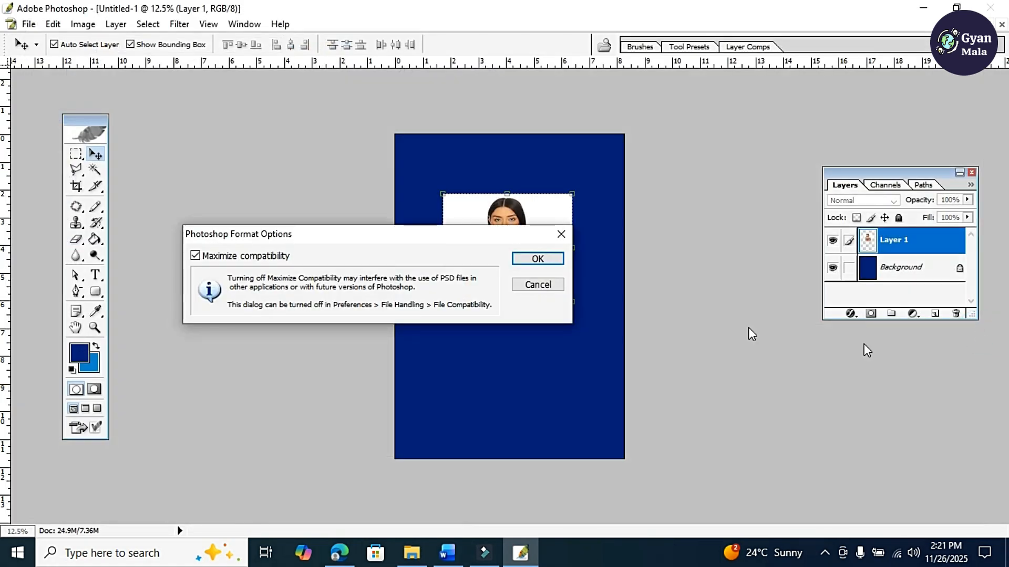
{"action": "left_click", "coordinate": [546, 259]}
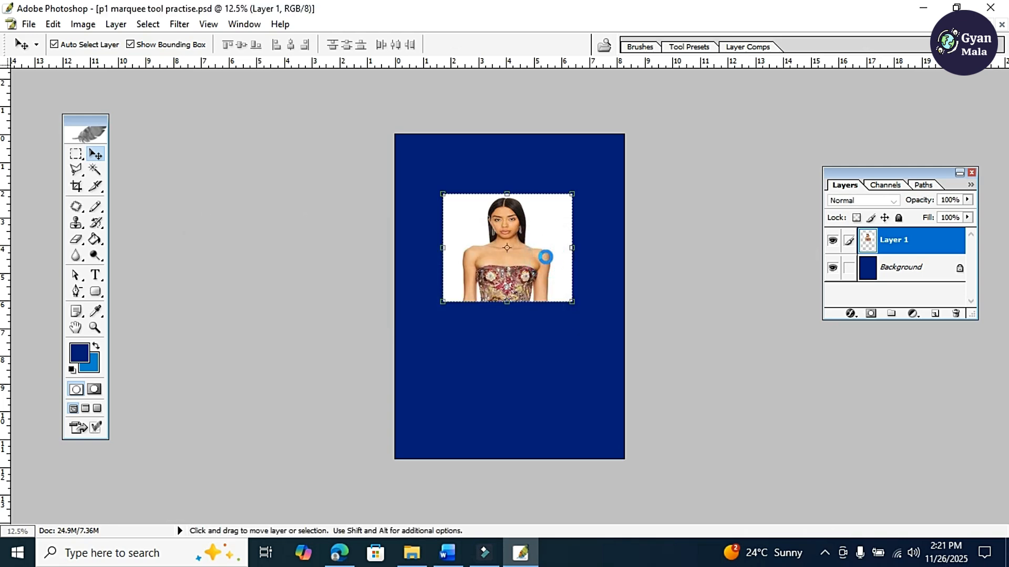
Exit Photoshop and reopen the "p1 marquee tool practise" PSD from the desktop's photoshop folder.
{"action": "left_click", "coordinate": [994, 7]}
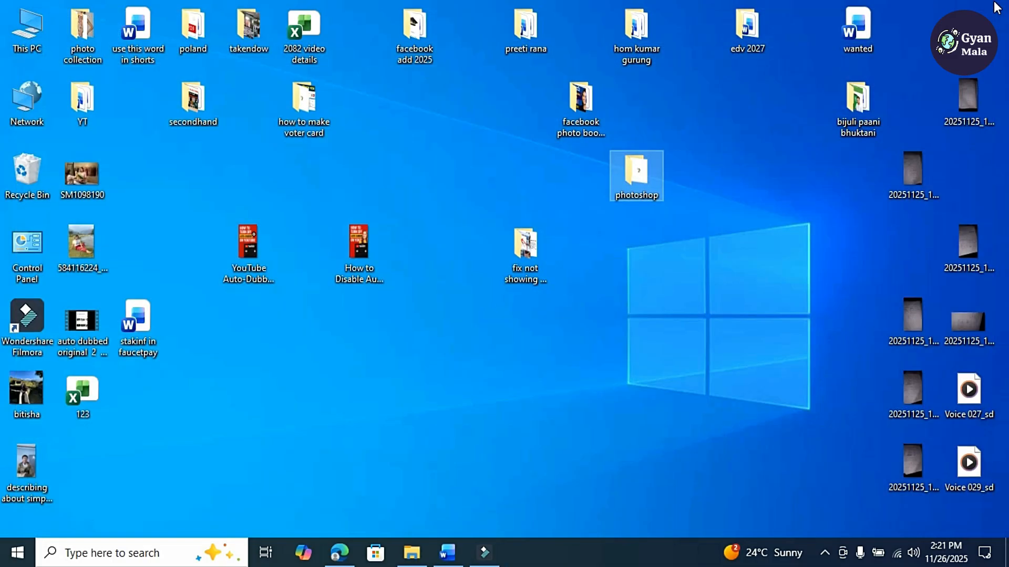
{"action": "double_click", "coordinate": [637, 170]}
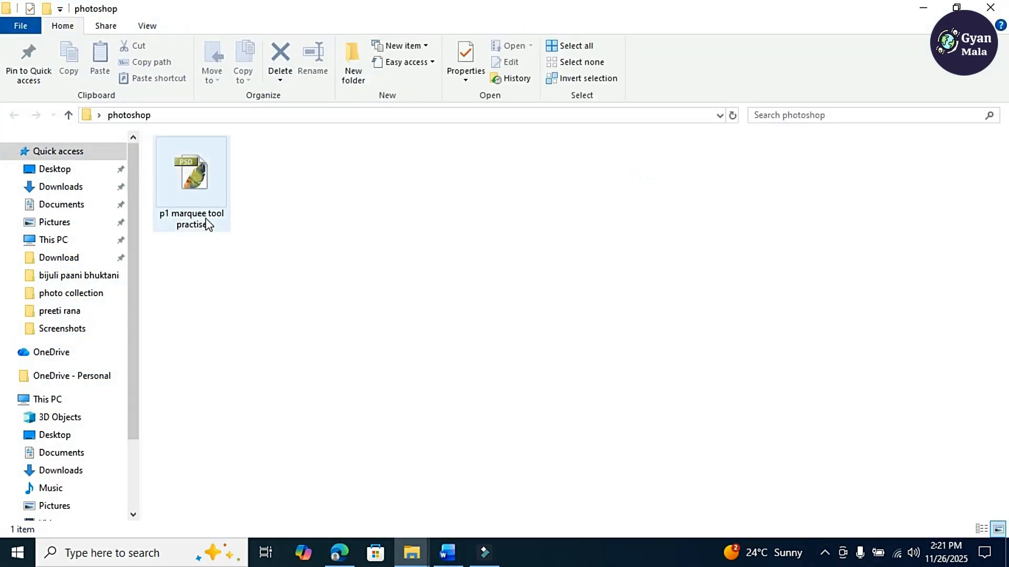
{"action": "double_click", "coordinate": [193, 172]}
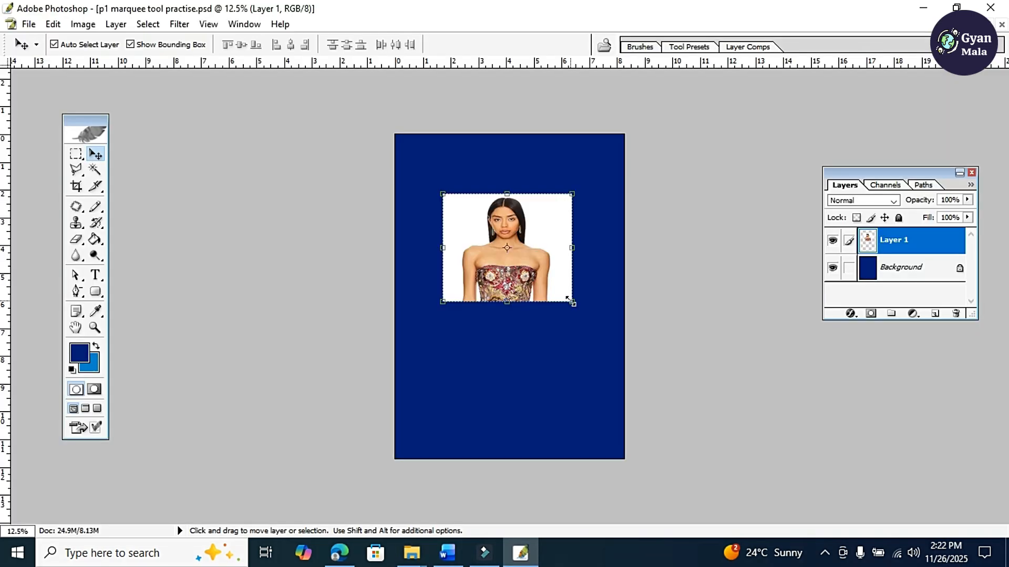
Enlarge the woman's photo layer to span the page's full width from its upper edge, and save the PSD.
{"action": "left_click_drag", "start_coordinate": [567, 299], "coordinate": [581, 326]}
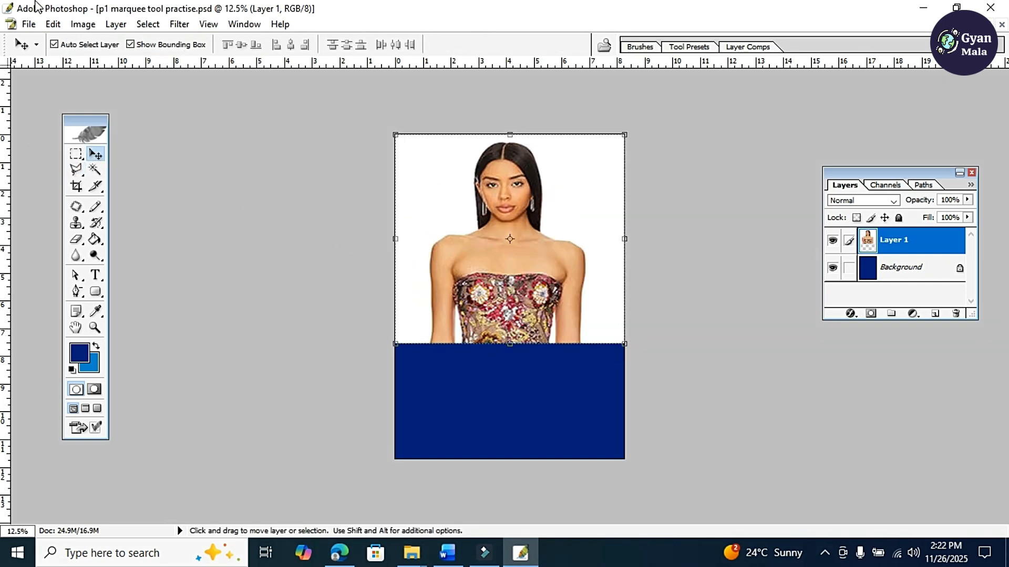
{"action": "left_click", "coordinate": [28, 24]}
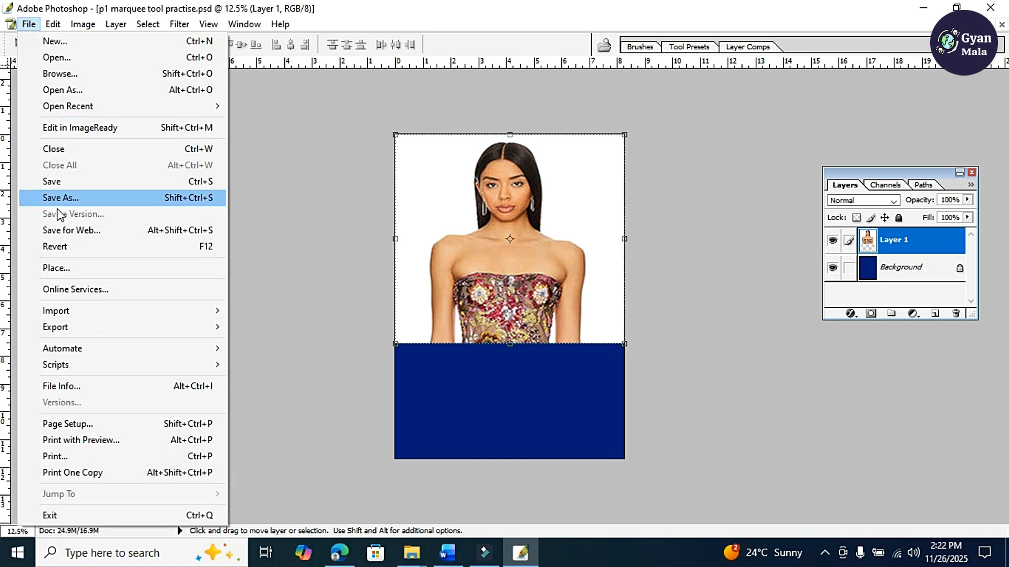
{"action": "left_click", "coordinate": [64, 185]}
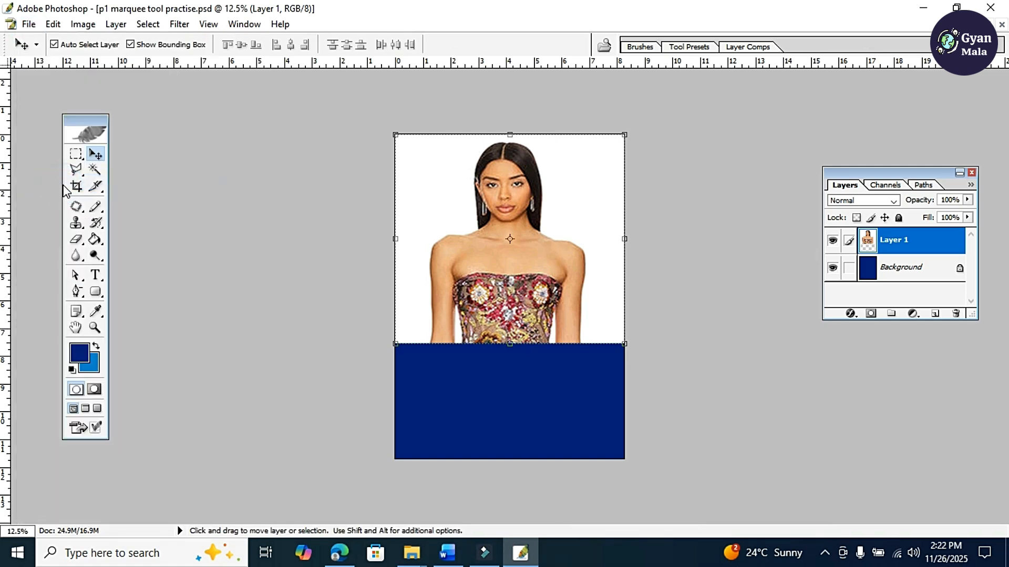
Save a JPEG copy of the page as "p1 marquee tool practise.jpg" with quality 8 (High) and the Progressive format with 3 scans.
{"action": "left_click", "coordinate": [29, 25]}
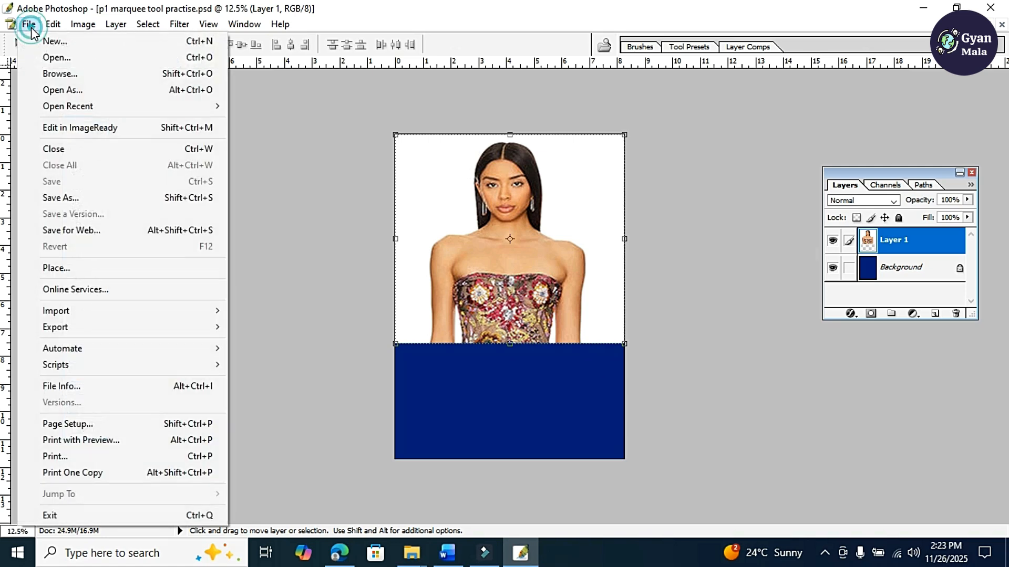
{"action": "left_click", "coordinate": [80, 199]}
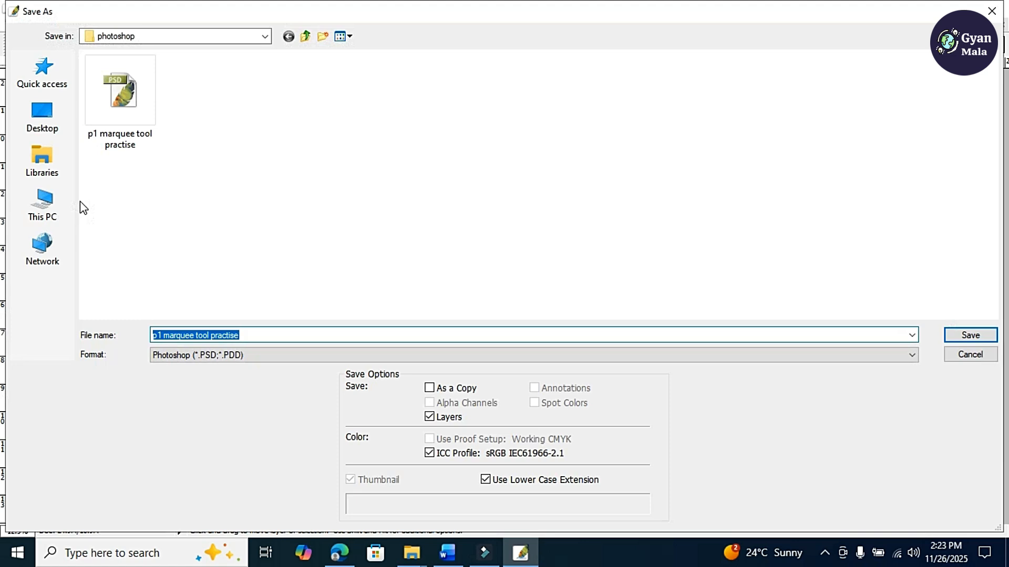
{"action": "left_click", "coordinate": [265, 354]}
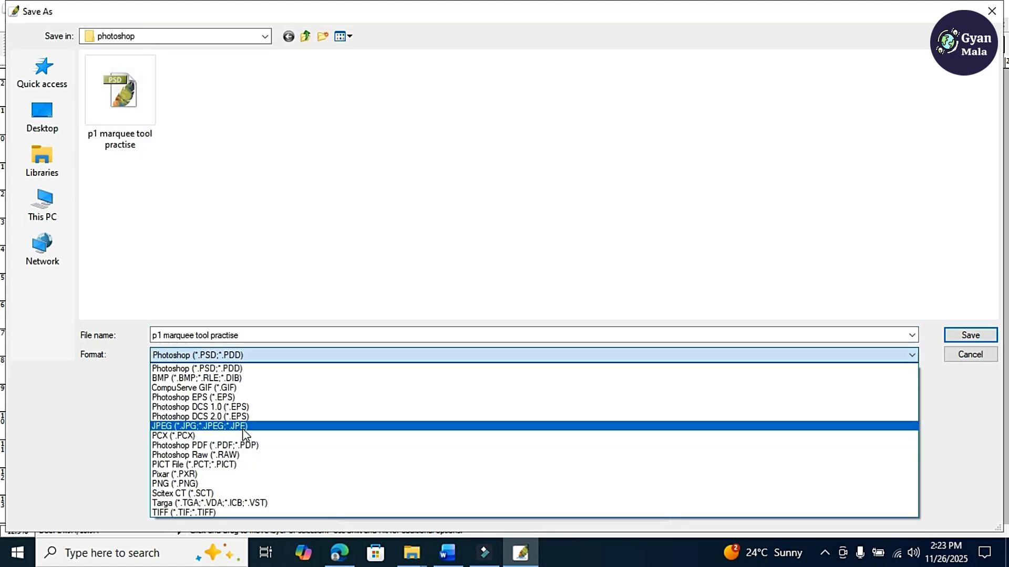
{"action": "left_click", "coordinate": [243, 426]}
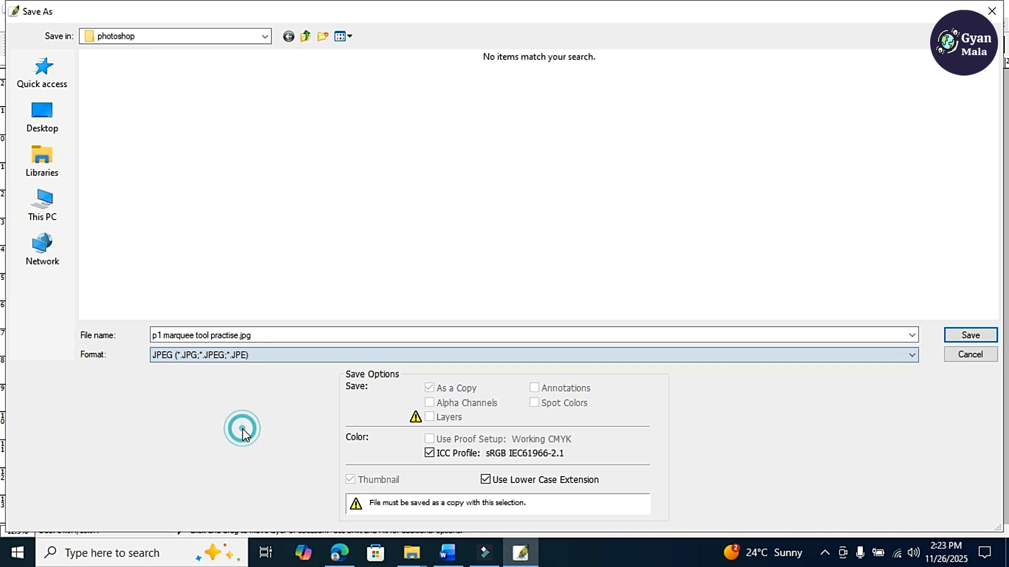
{"action": "left_click", "coordinate": [977, 332]}
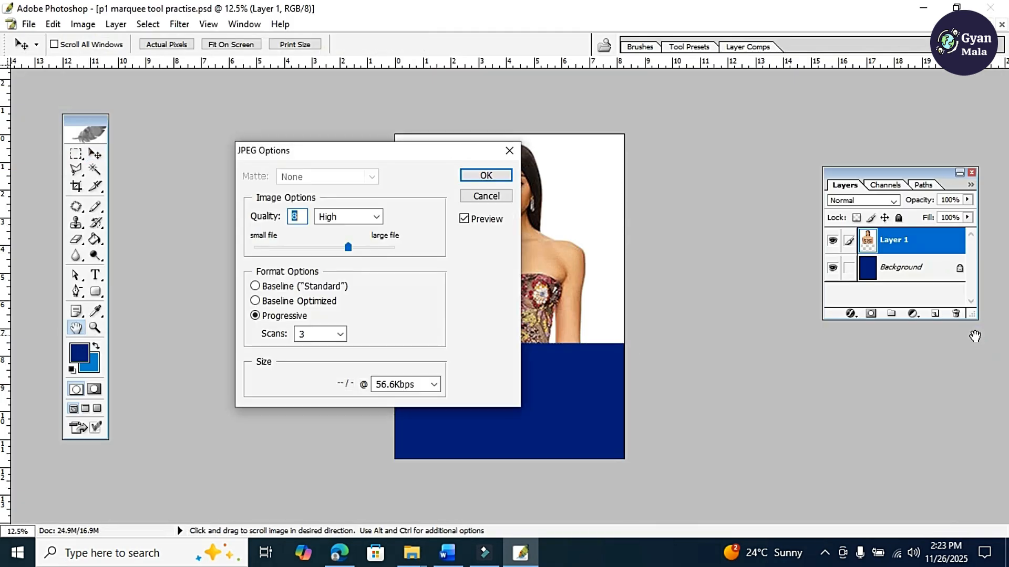
{"action": "left_click", "coordinate": [495, 178]}
Close the document, exit Photoshop, and open the saved JPEG from the photoshop folder.
{"action": "left_click", "coordinate": [1001, 24]}
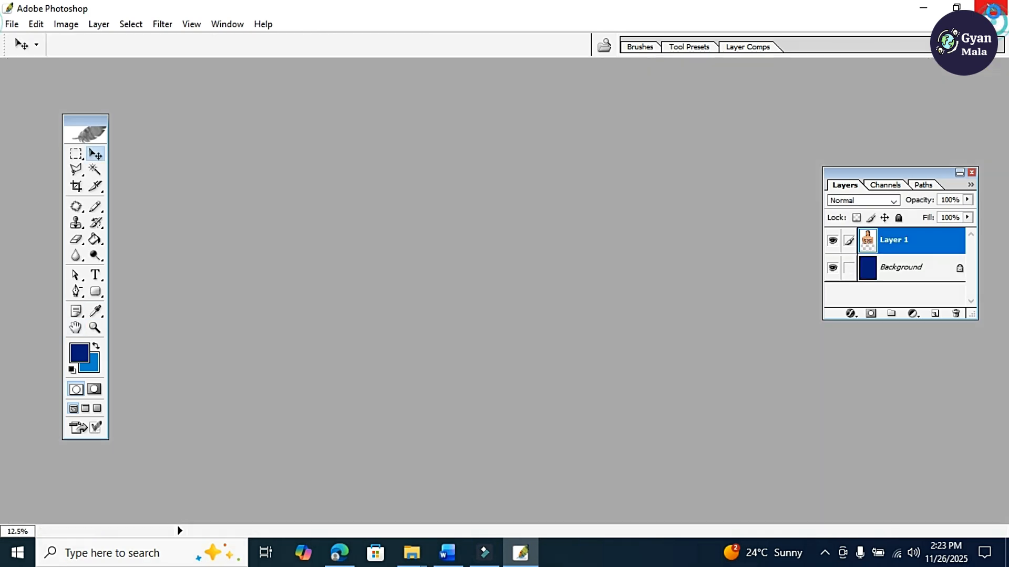
{"action": "left_click", "coordinate": [993, 8]}
{"action": "double_click", "coordinate": [185, 183]}
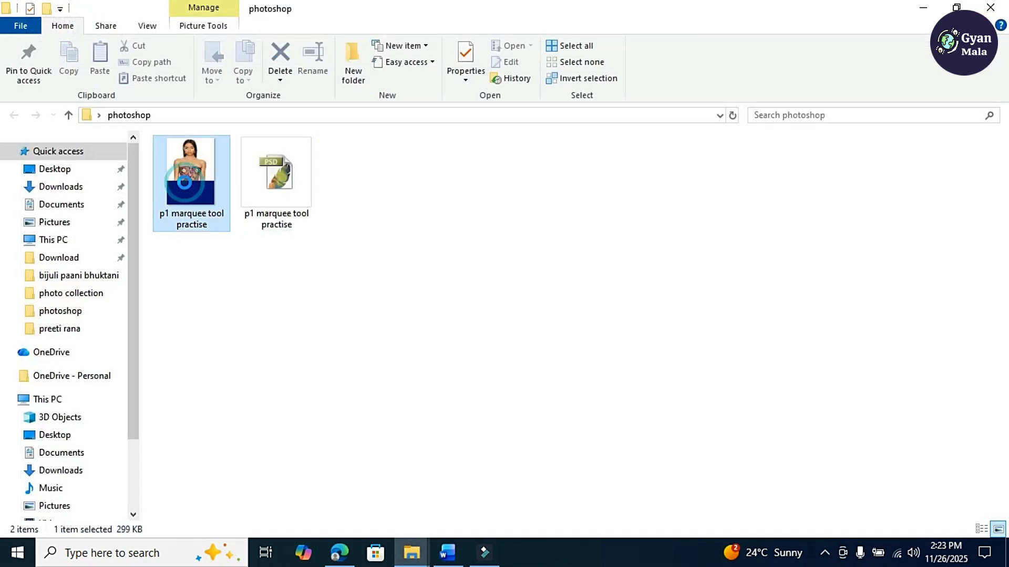
Compare the file properties of the JPEG and PSD versions of "p1 marquee tool practise", including file type and size.
{"action": "right_click", "coordinate": [194, 183]}
{"action": "left_click", "coordinate": [229, 528]}
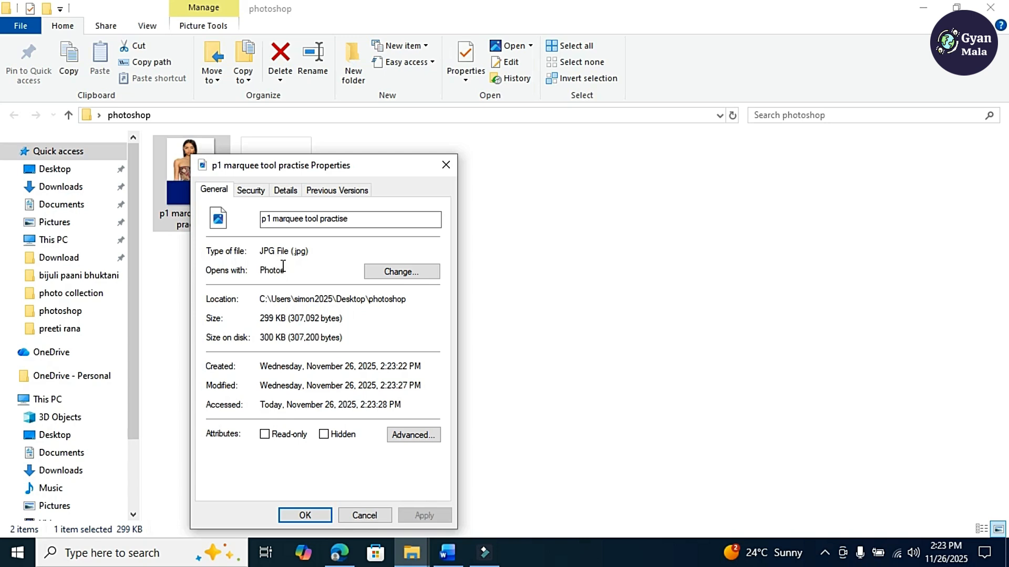
{"action": "left_click", "coordinate": [279, 148]}
{"action": "right_click", "coordinate": [280, 148]}
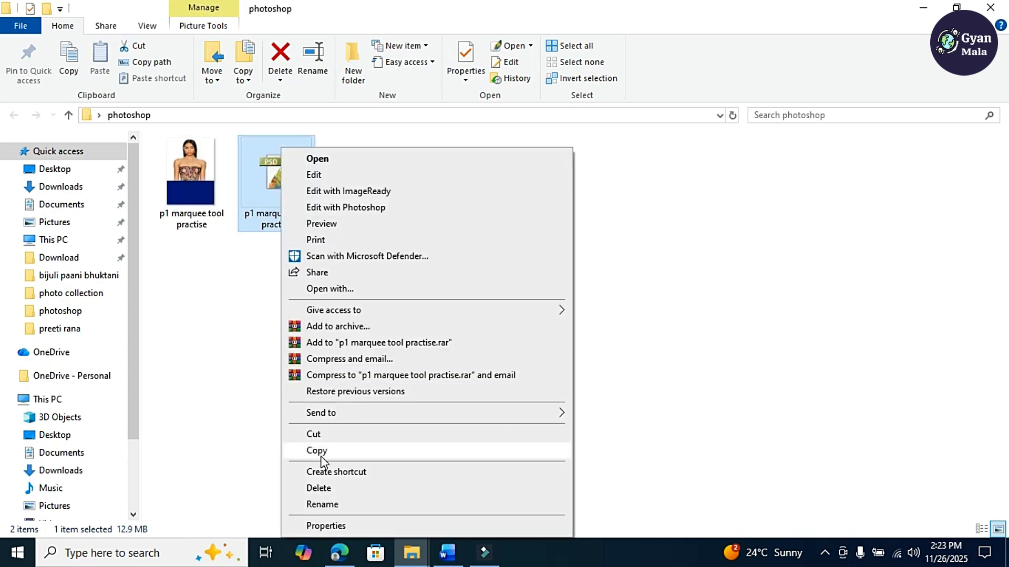
{"action": "left_click", "coordinate": [331, 522]}
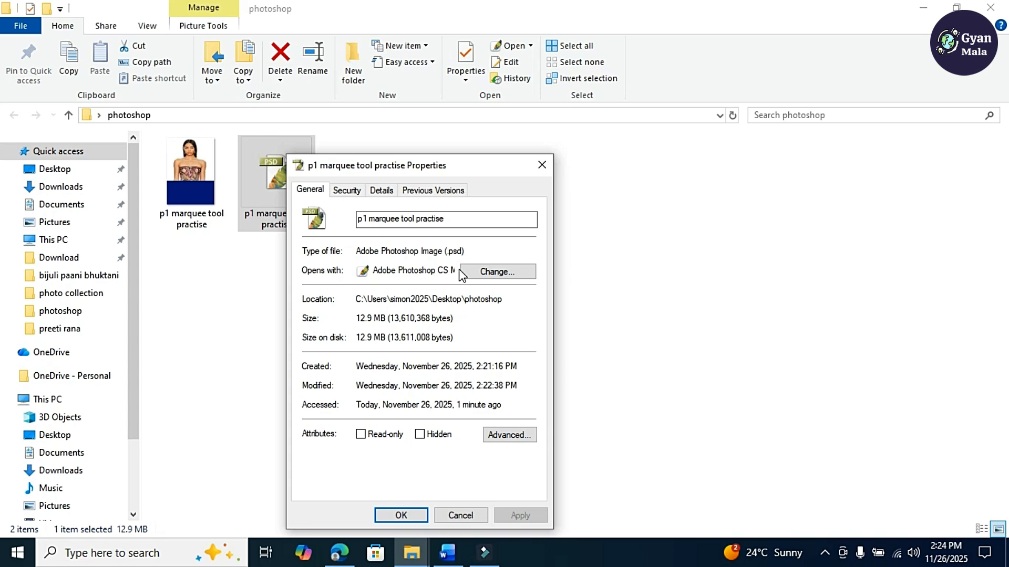
{"action": "key", "text": "Escape"}
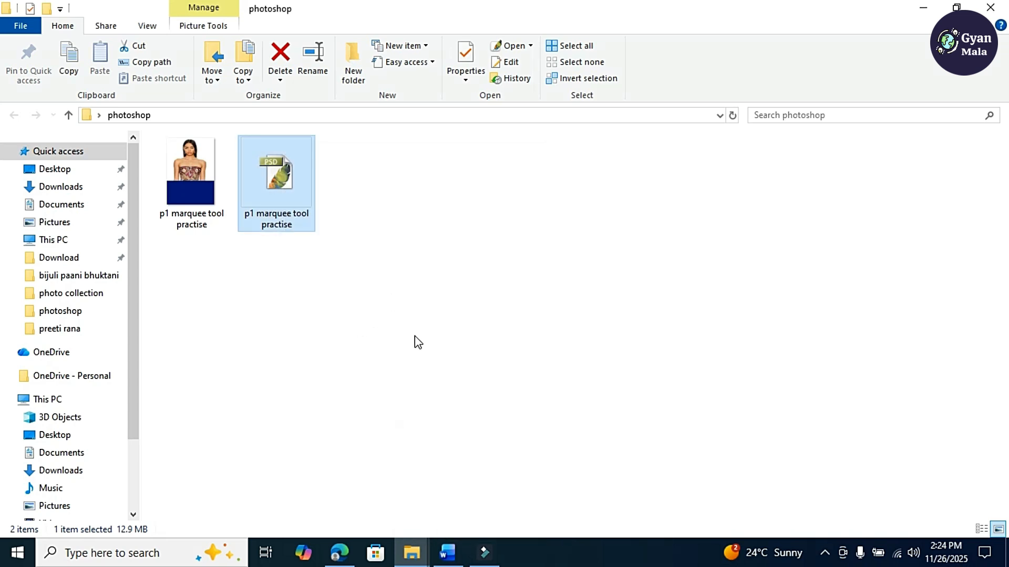
{"action": "left_click", "coordinate": [415, 339]}
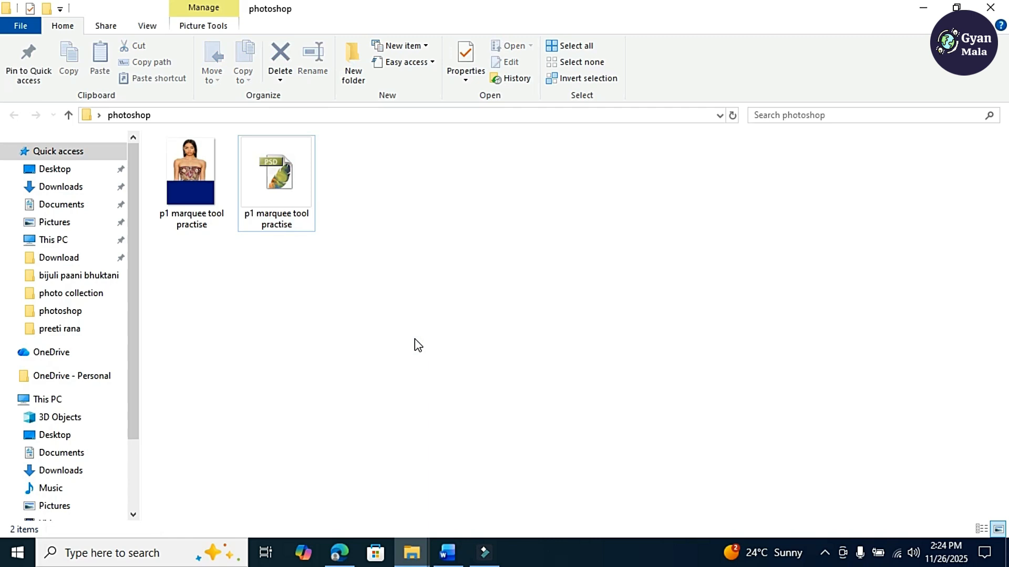
Launch Photoshop again and maximize the AA1PoGvN.jpg photo in its workspace.
{"action": "key", "text": "super+r"}
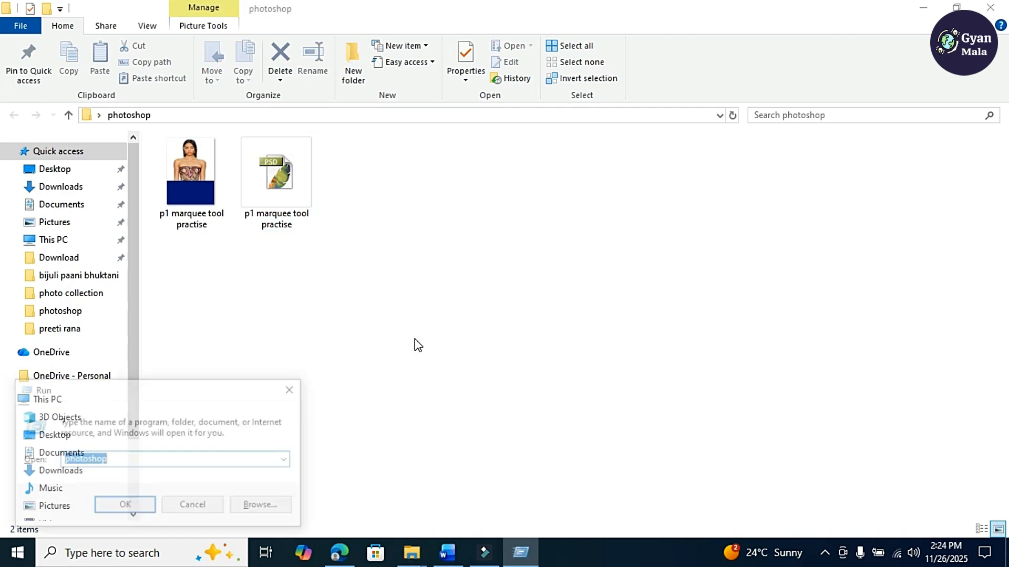
{"action": "key", "text": "Return"}
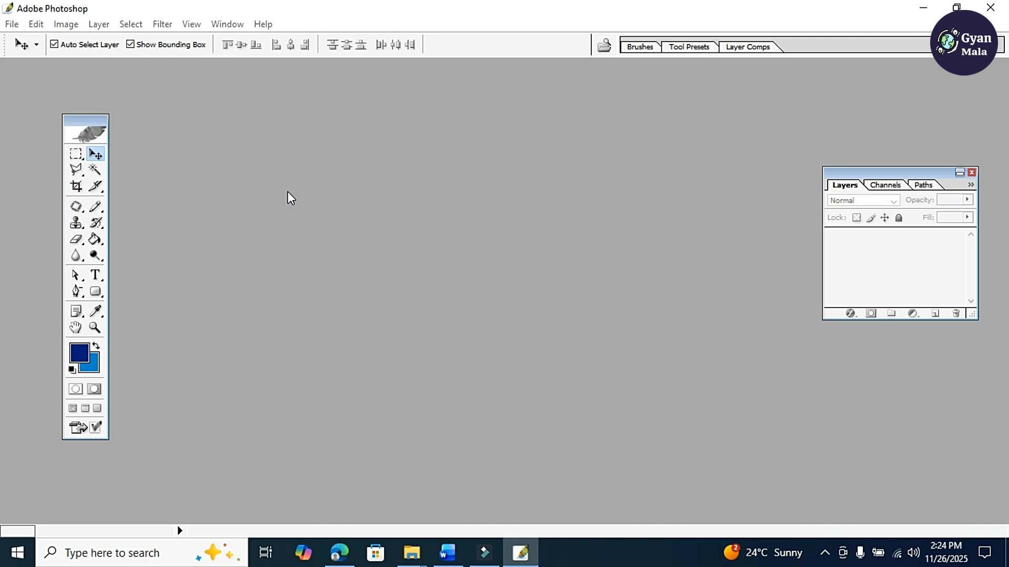
{"action": "left_click", "coordinate": [230, 74]}
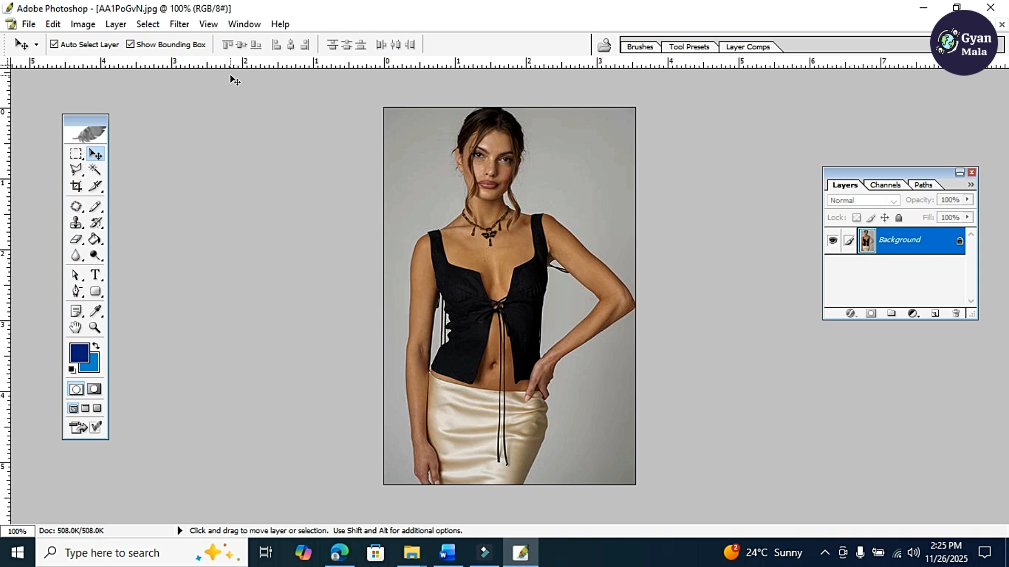
Create a blank A4 document with the 210 × 297 mm preset, 300 pixels/inch, RGB Color and a white background.
{"action": "key", "text": "ctrl+n"}
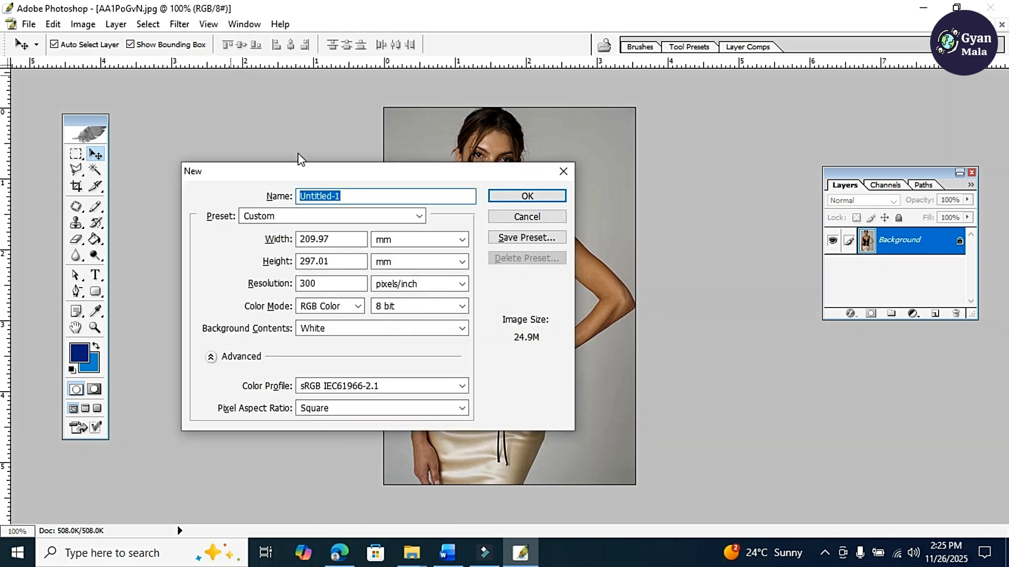
{"action": "left_click", "coordinate": [302, 222]}
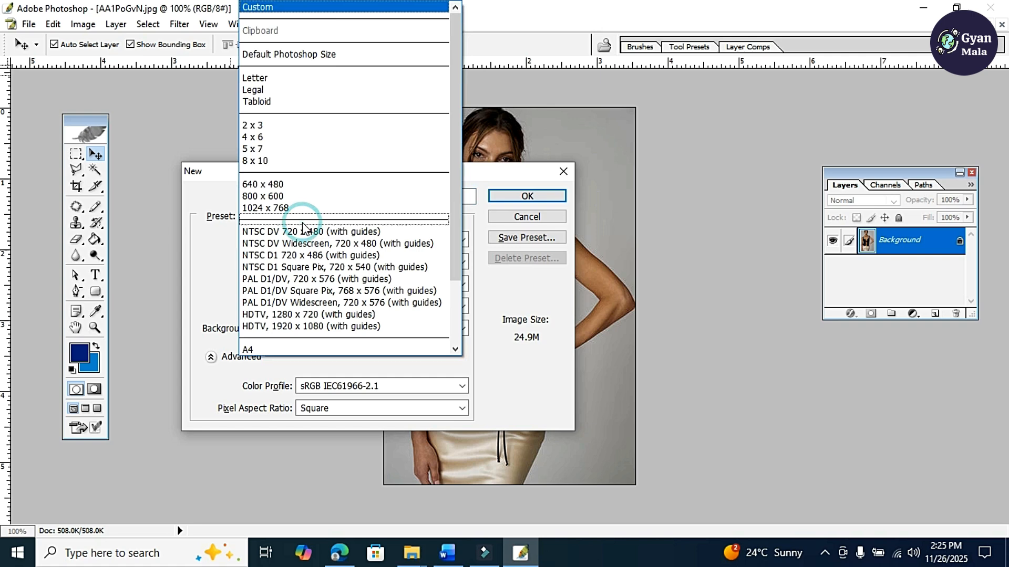
{"action": "left_click", "coordinate": [274, 351]}
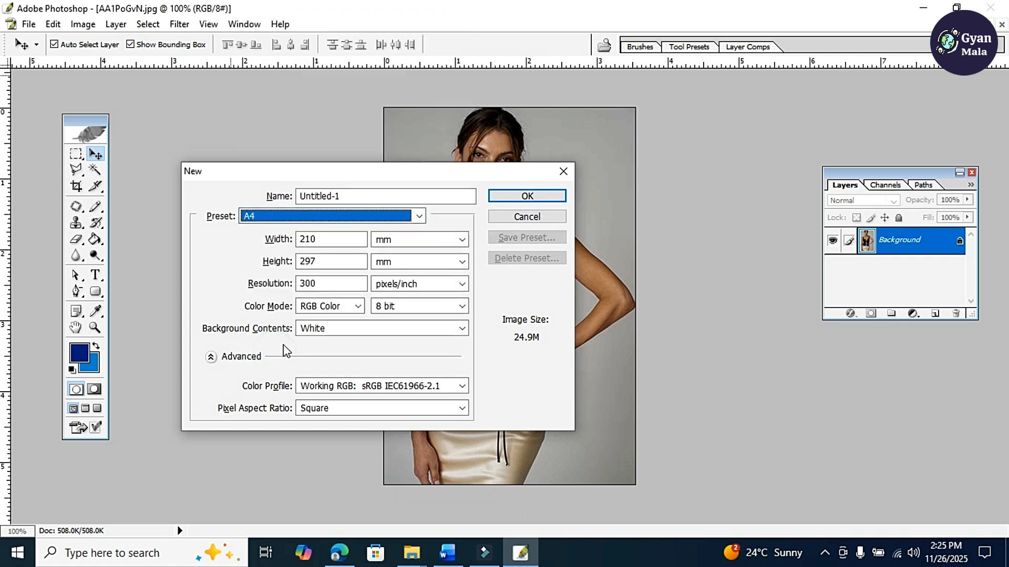
{"action": "left_click", "coordinate": [520, 198]}
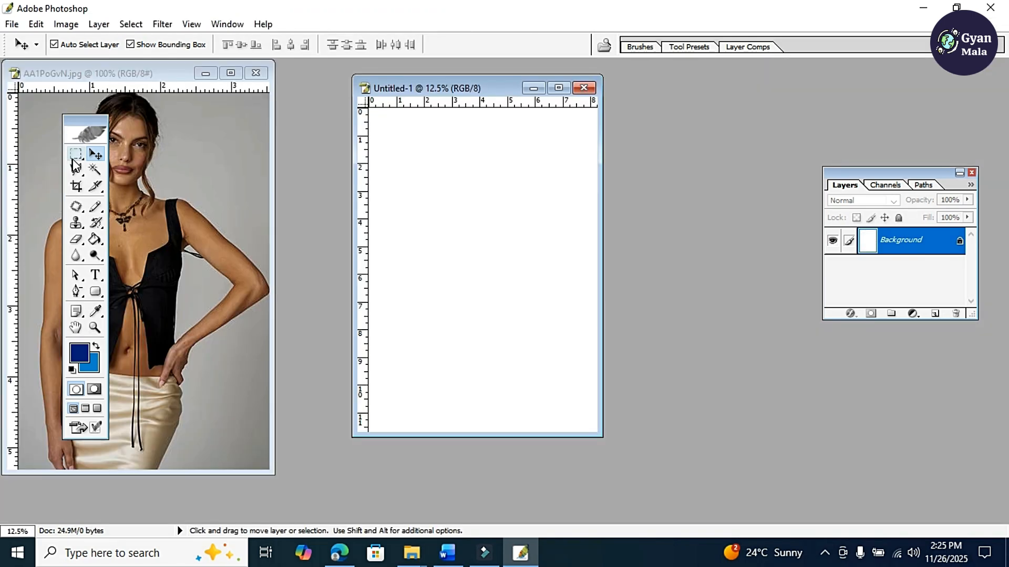
Maximize the AA1PoGvN.jpg photo and draw an elliptical marquee selection around the woman's head and torso, down to her waist.
{"action": "left_click", "coordinate": [77, 156]}
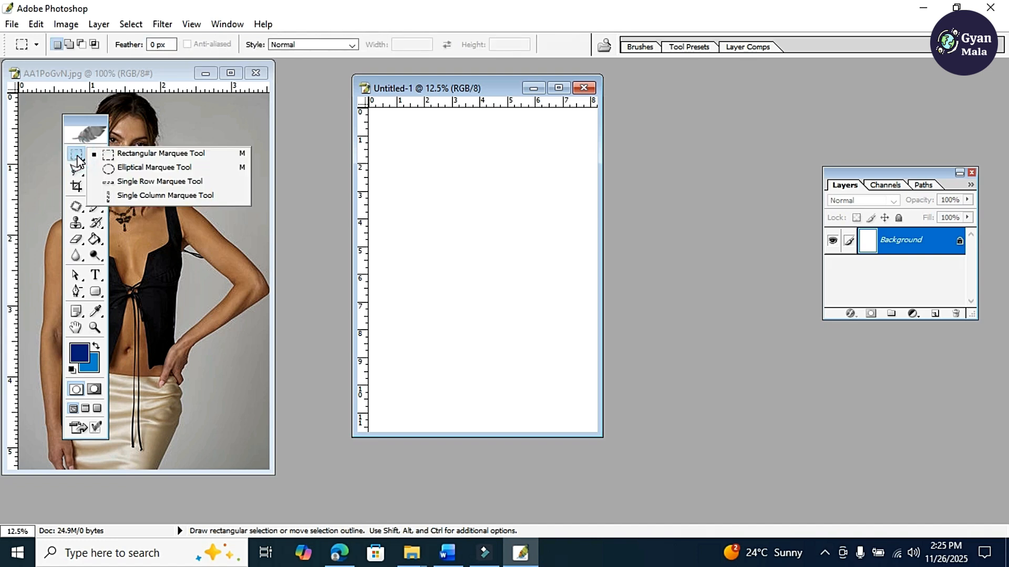
{"action": "left_click", "coordinate": [137, 169]}
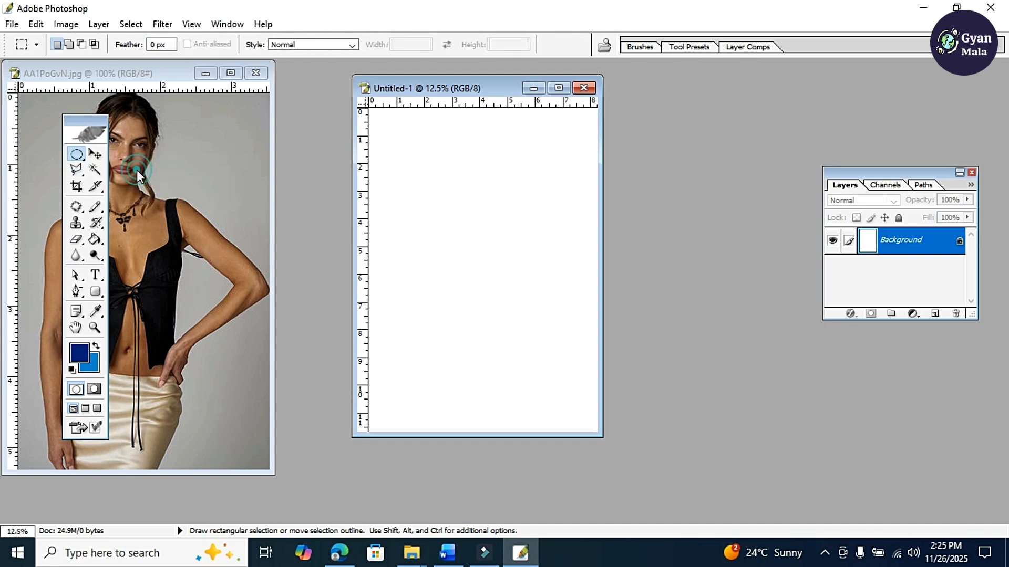
{"action": "left_click", "coordinate": [230, 72]}
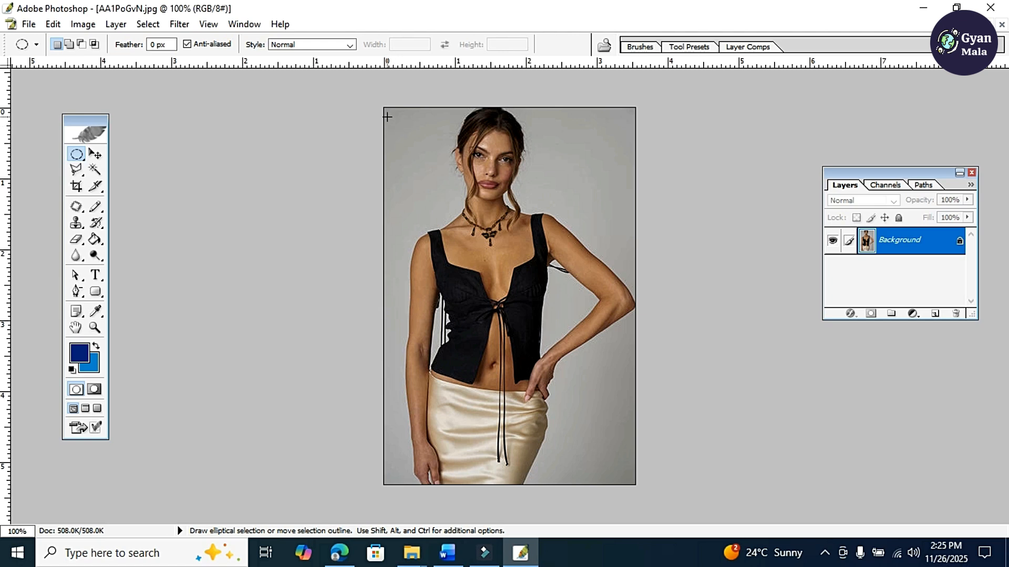
{"action": "left_click_drag", "start_coordinate": [390, 117], "coordinate": [490, 163]}
{"action": "left_click_drag", "start_coordinate": [570, 267], "coordinate": [623, 409]}
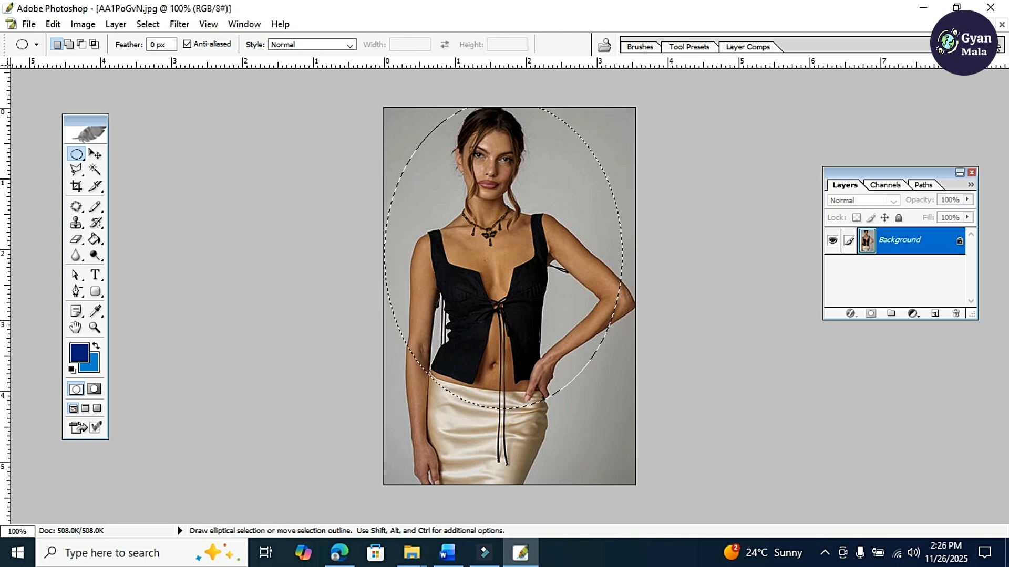
Show both documents side by side and move the elliptical selection from the photo onto the blank A4 page with the Move tool.
{"action": "key", "text": "ctrl+n"}
{"action": "key", "text": "Return"}
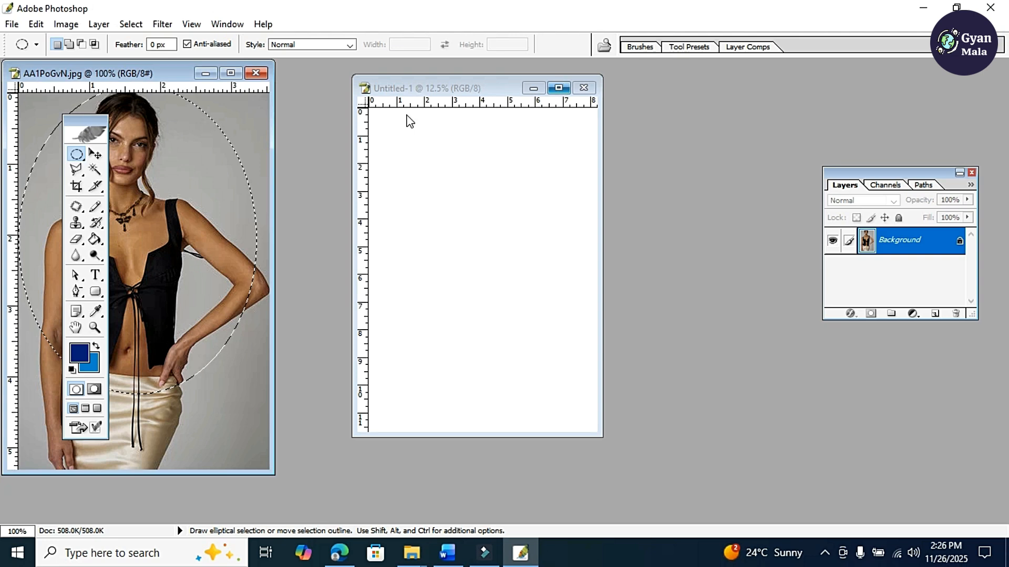
{"action": "left_click", "coordinate": [95, 153]}
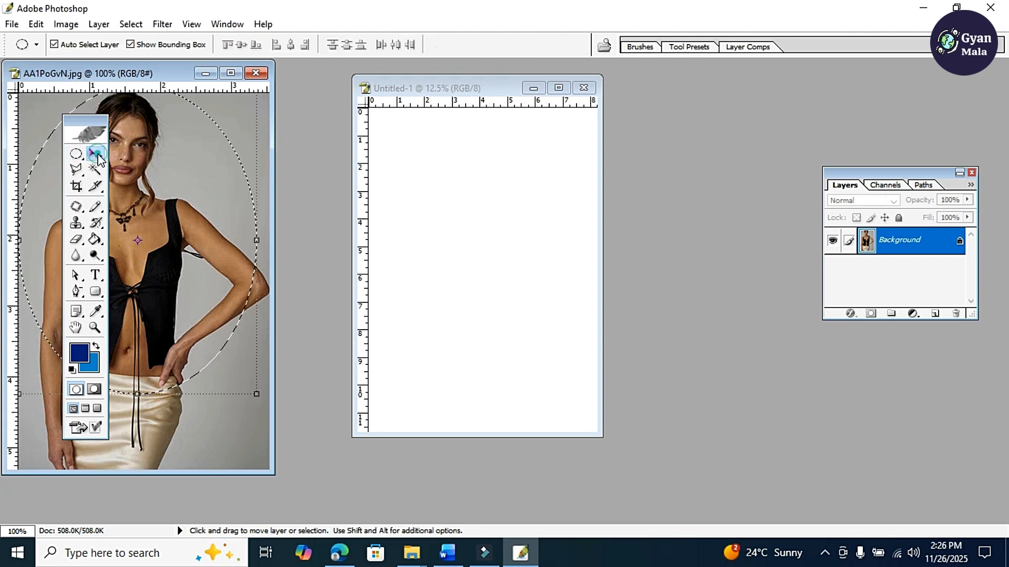
{"action": "left_click", "coordinate": [159, 181]}
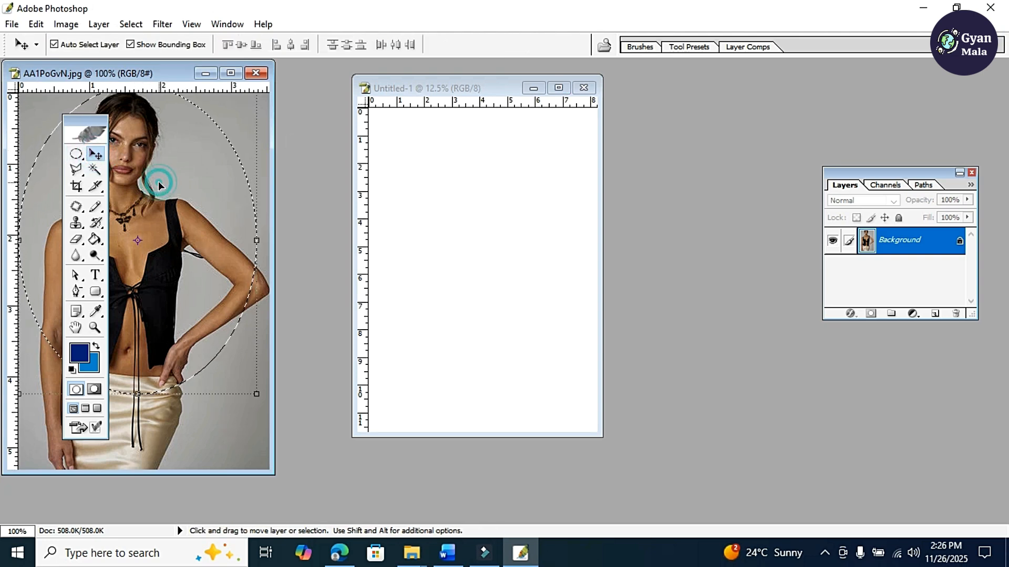
{"action": "left_click_drag", "start_coordinate": [198, 214], "coordinate": [469, 253]}
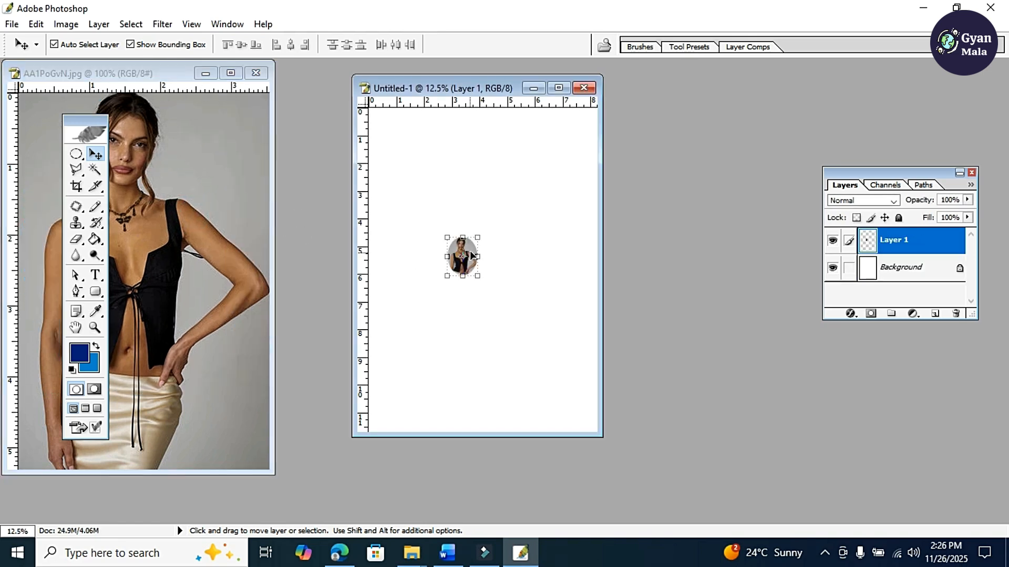
Maximize the A4 document, enlarge the oval cutout to about 7.6 inches wide and position it across the upper part of the page.
{"action": "left_click", "coordinate": [558, 87]}
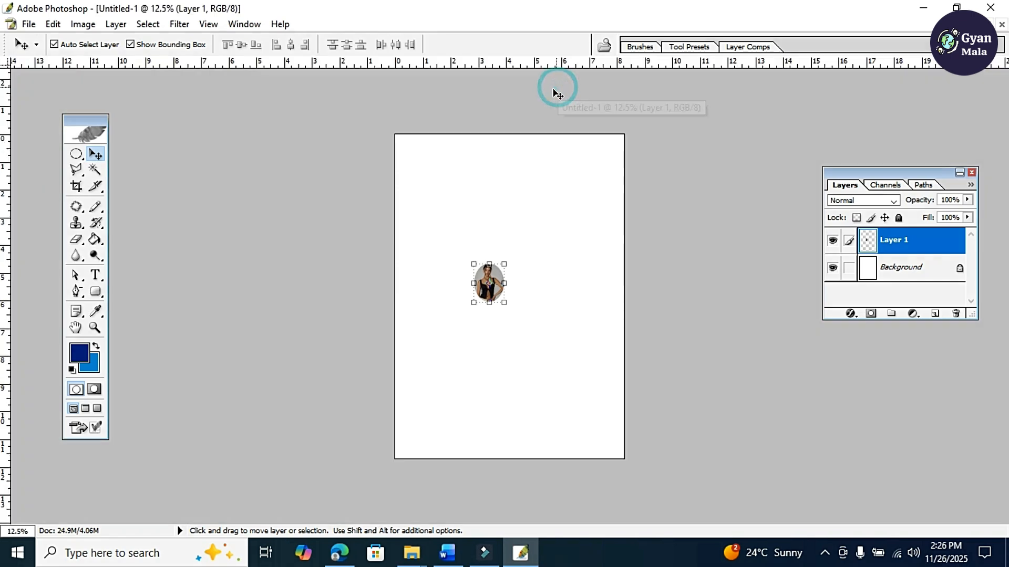
{"action": "left_click_drag", "start_coordinate": [505, 304], "coordinate": [632, 408]}
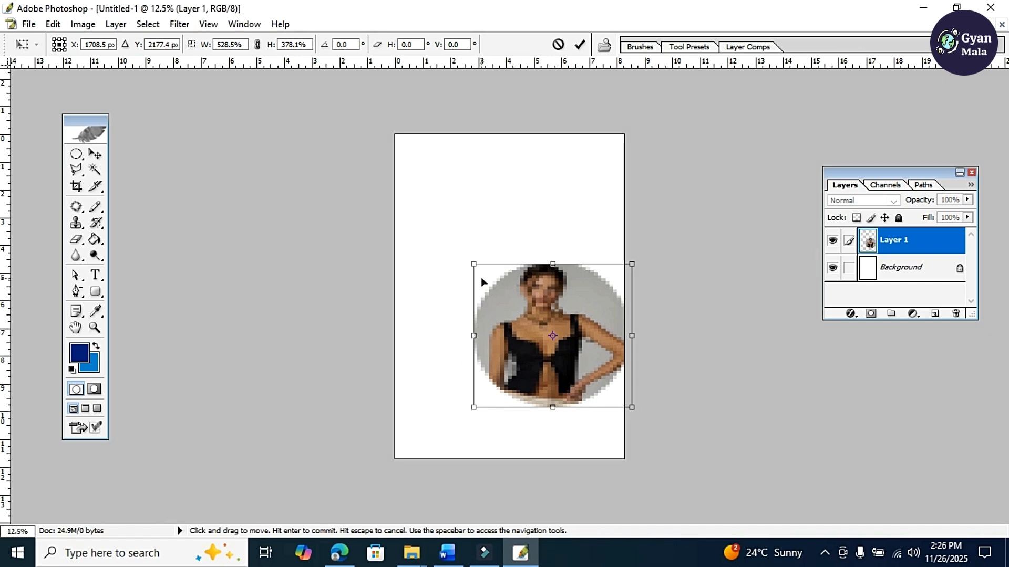
{"action": "left_click_drag", "start_coordinate": [480, 276], "coordinate": [537, 260]}
{"action": "key", "text": "Return"}
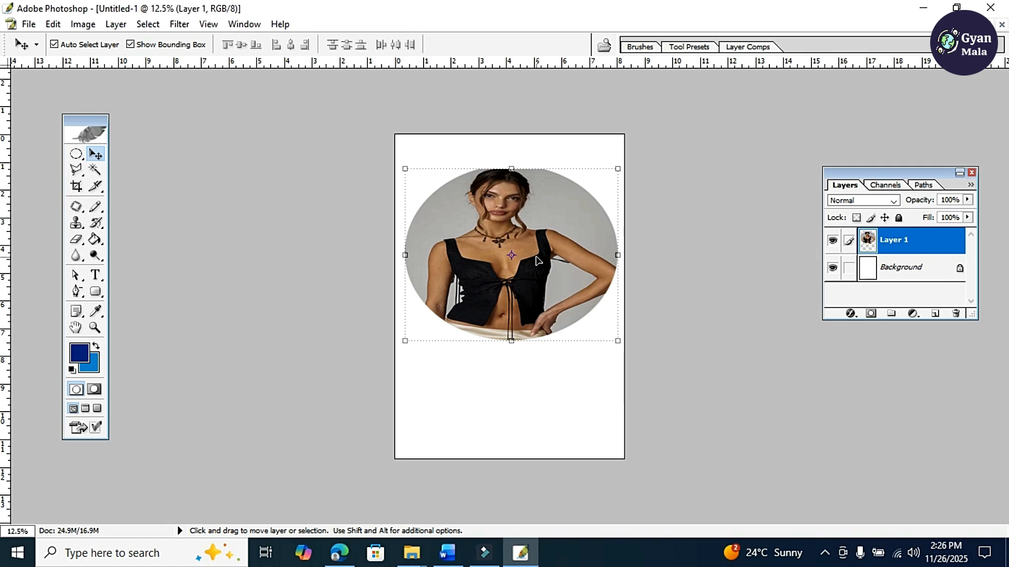
Start saving the A4 document and choose the photoshop folder on the Desktop as its location.
{"action": "left_click", "coordinate": [28, 24]}
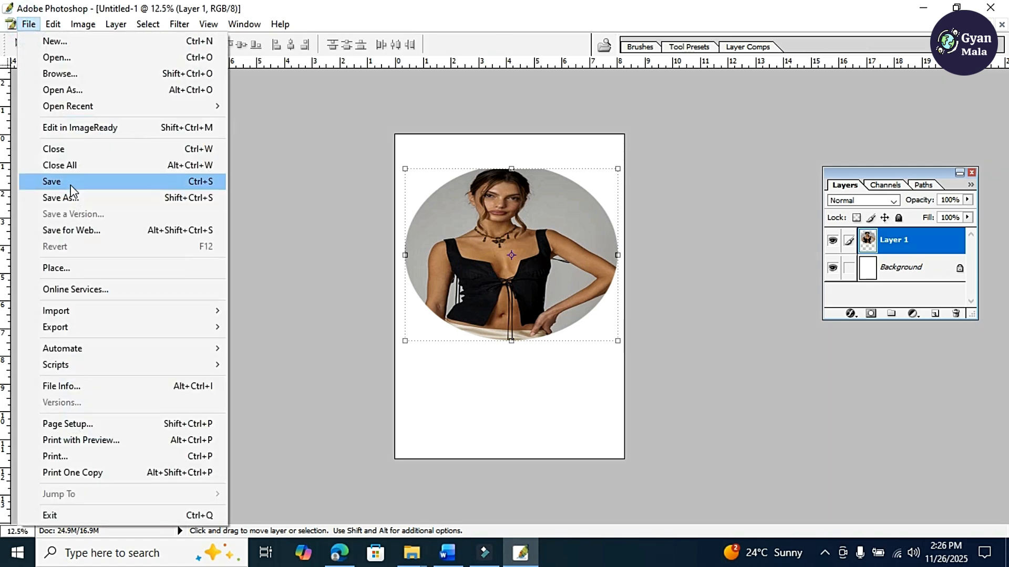
{"action": "left_click", "coordinate": [53, 181]}
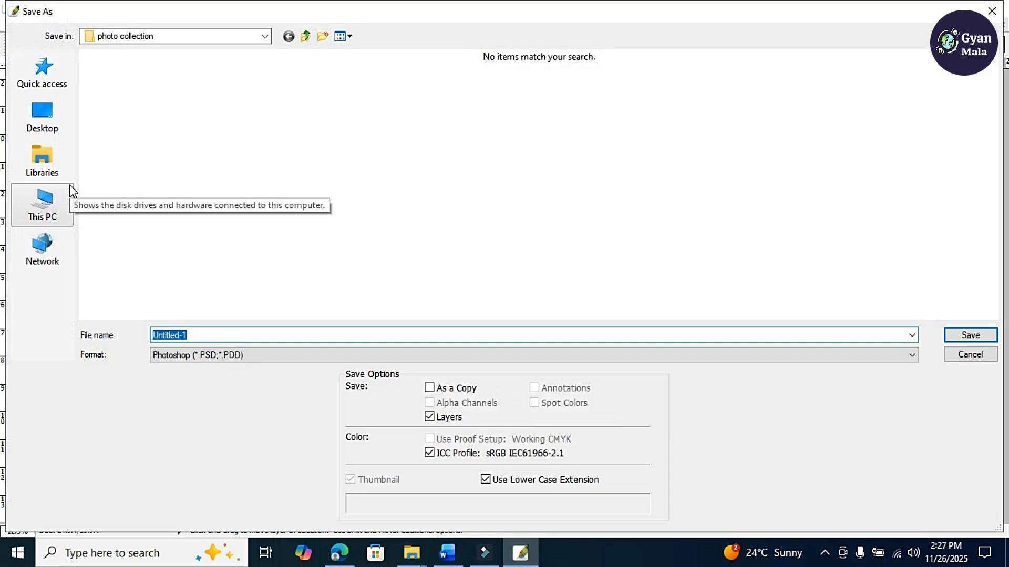
{"action": "left_click", "coordinate": [55, 125]}
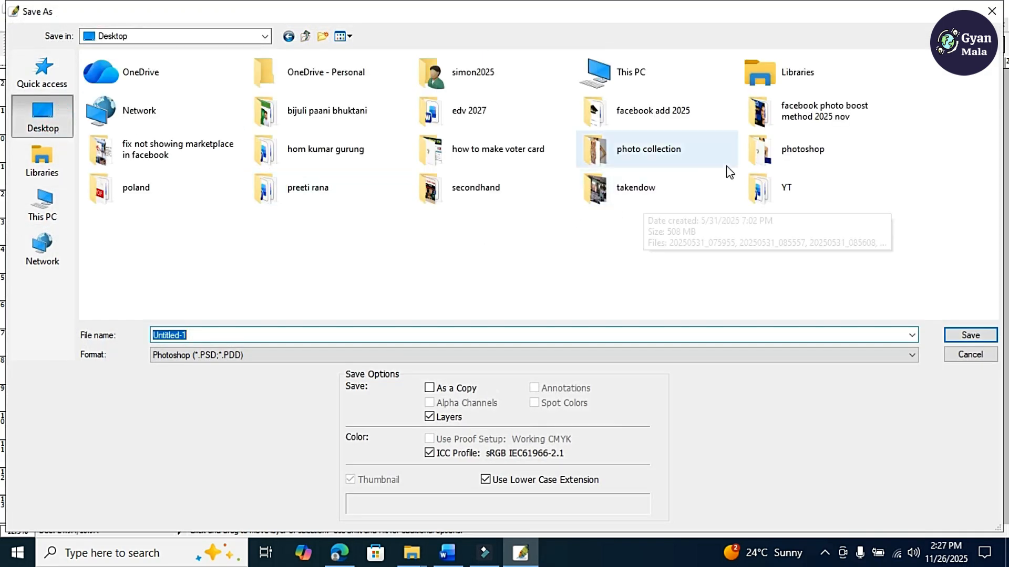
{"action": "double_click", "coordinate": [793, 158]}
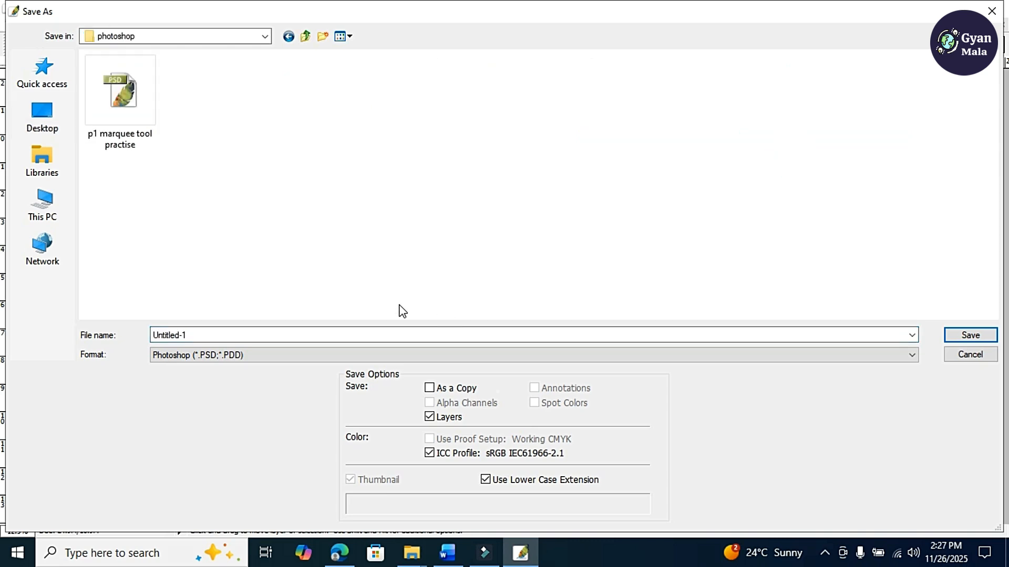
Name the file Untitled-1p2, set its format to JPEG and save it, bringing up the JPEG options.
{"action": "left_click", "coordinate": [317, 336]}
{"action": "left_click", "coordinate": [317, 337]}
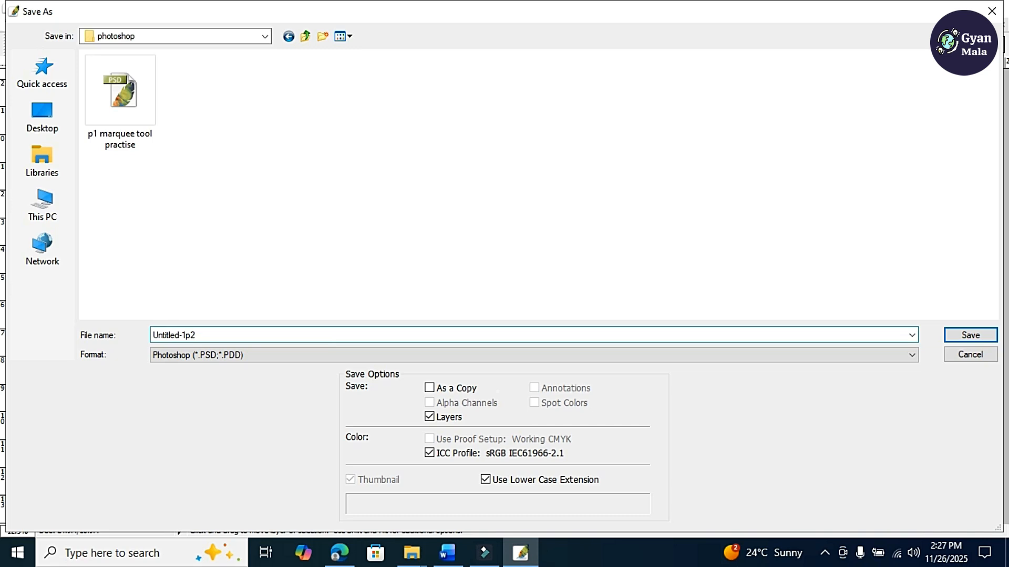
{"action": "type", "text": "p2"}
{"action": "key", "text": "Tab"}
{"action": "key", "text": "alt+Down"}
{"action": "left_click", "coordinate": [260, 427]}
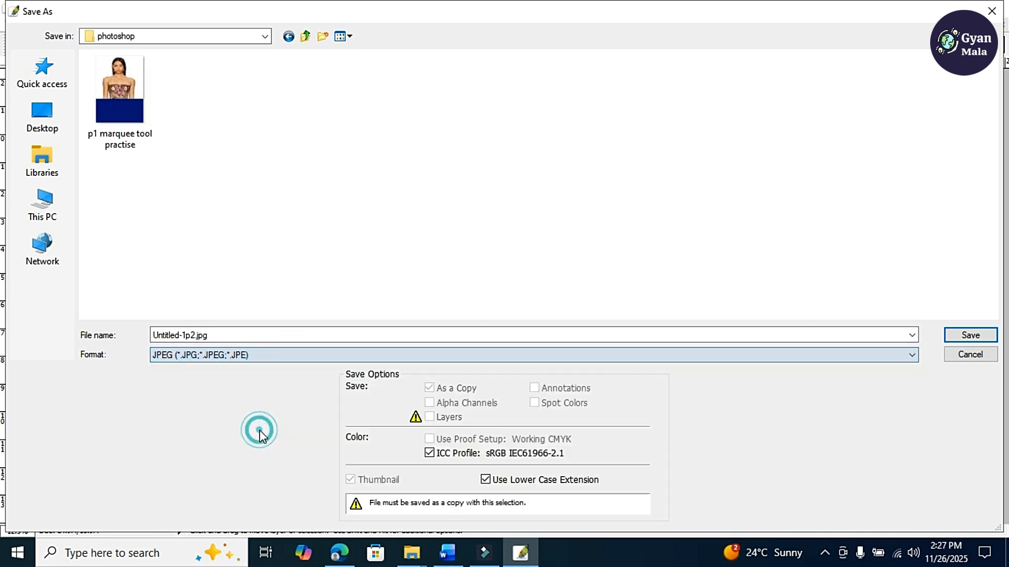
{"action": "left_click", "coordinate": [966, 335]}
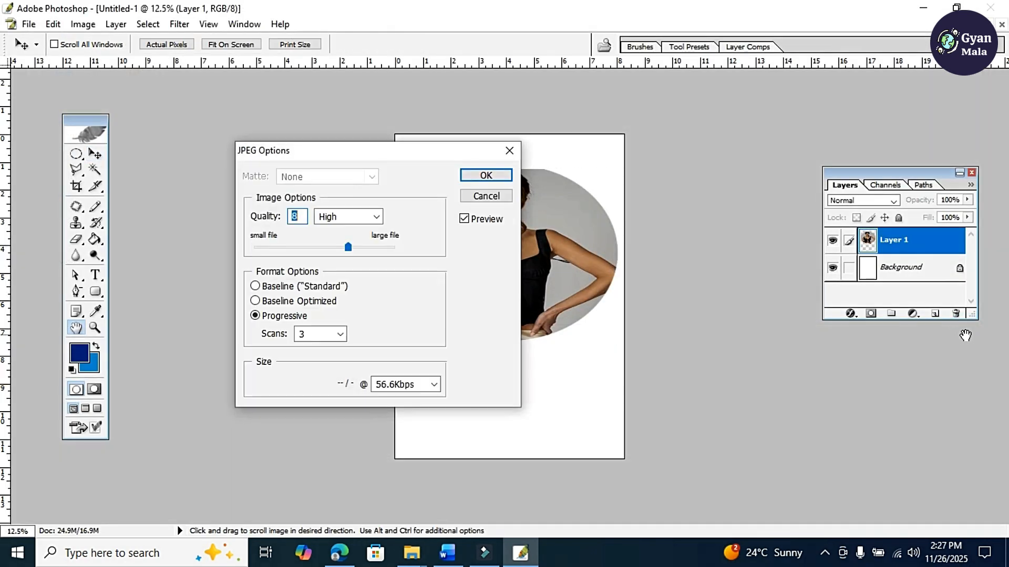